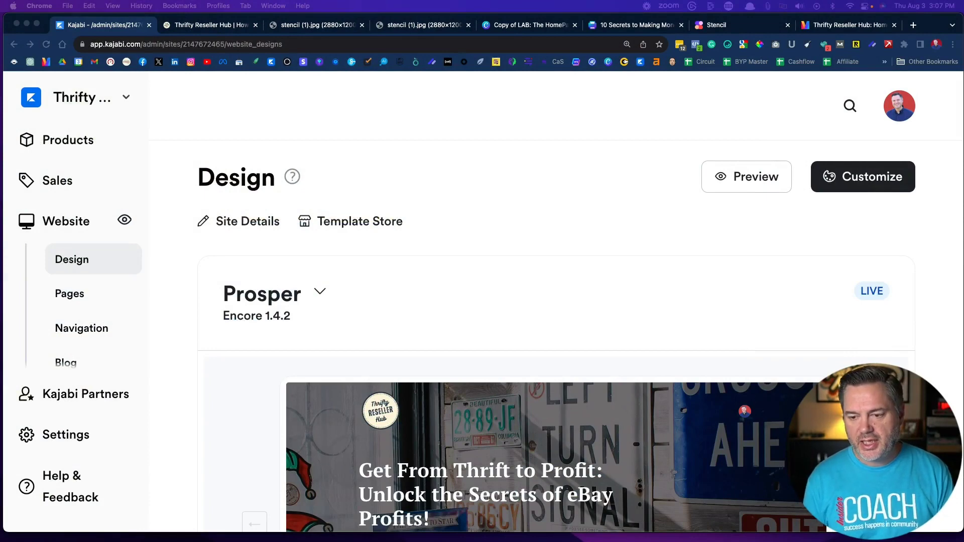
Step: Scroll down the Kajabi sidebar toward the Website section's Navigation entry
scroll(636, 256, "down", 4)
scroll(636, 256, "down", 1)
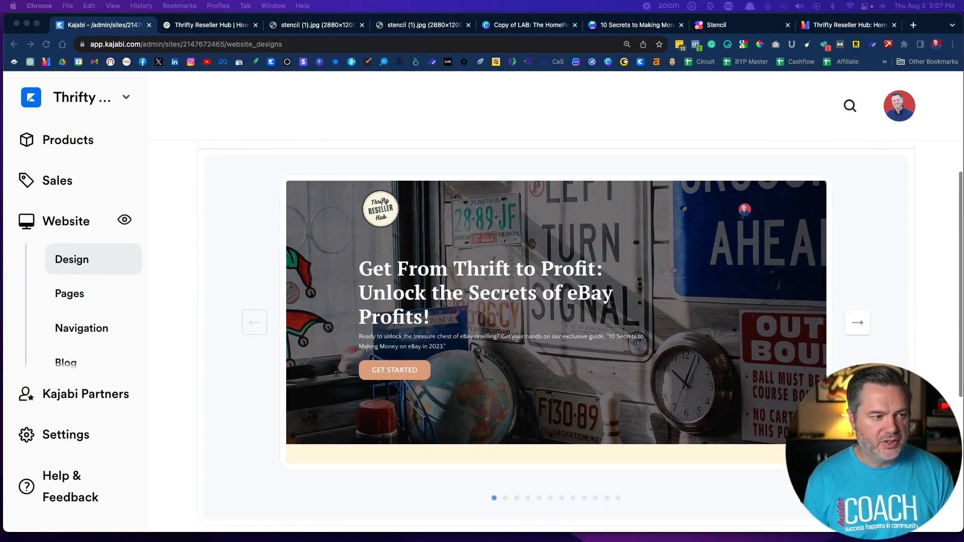
left_click(246, 247)
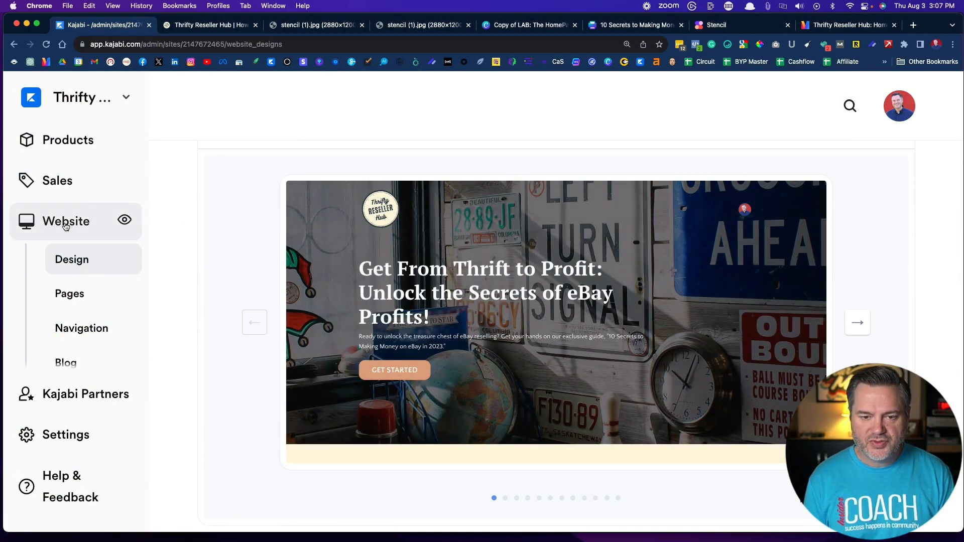
scroll(47, 223, "down", 3)
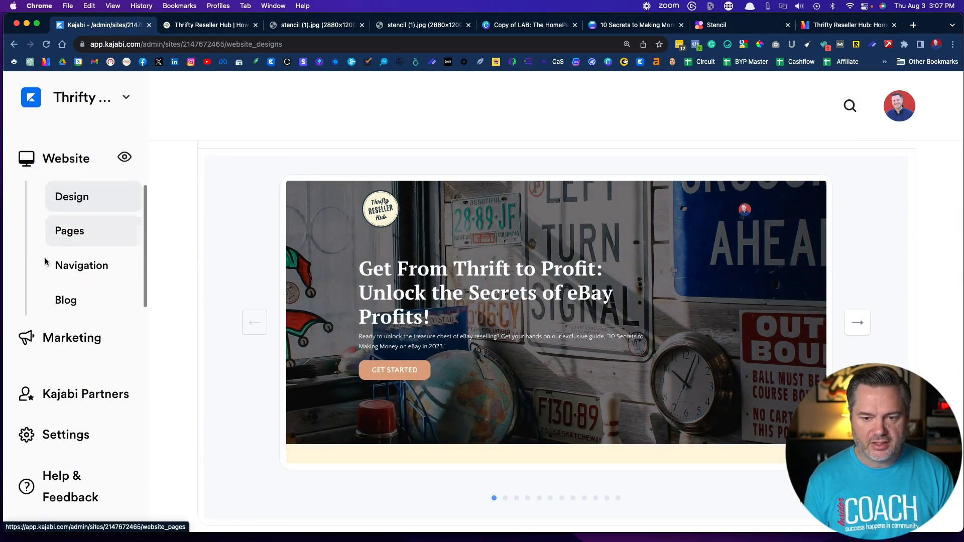
Step: Open the Website Navigation settings page
left_click(76, 271)
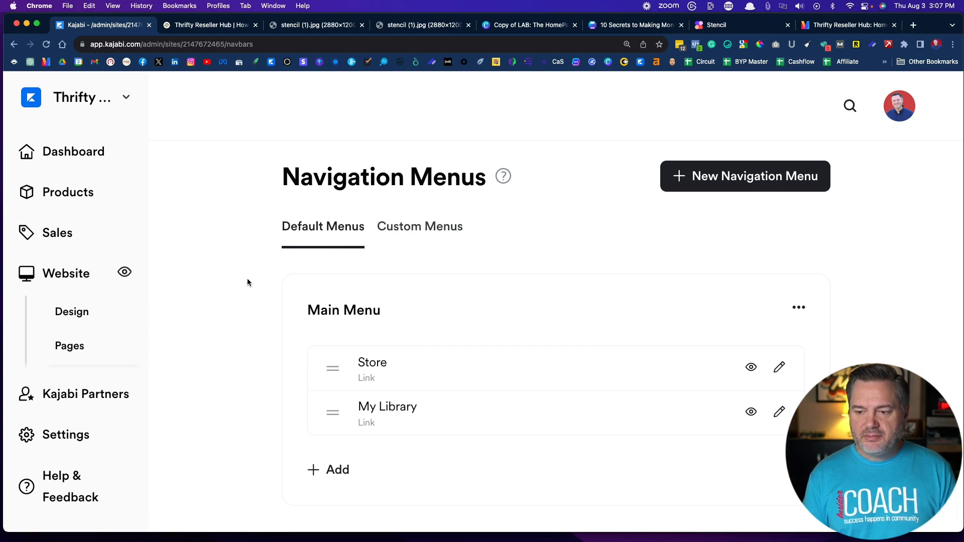
scroll(228, 309, "down", 5)
scroll(290, 217, "up", 3)
Step: Review the Main Menu, Footer and Member Menu sections on the navigation page
left_click_drag(301, 217, 399, 215)
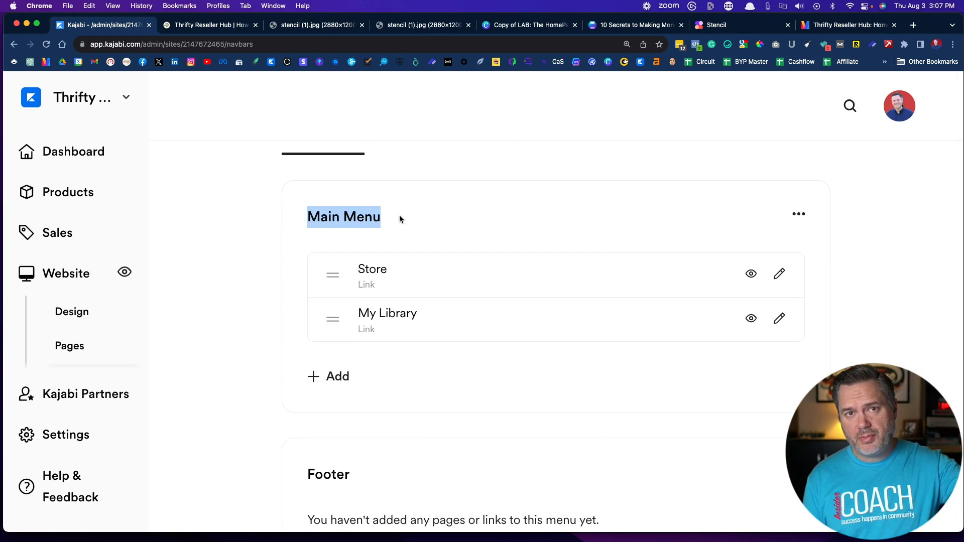
scroll(242, 267, "down", 3)
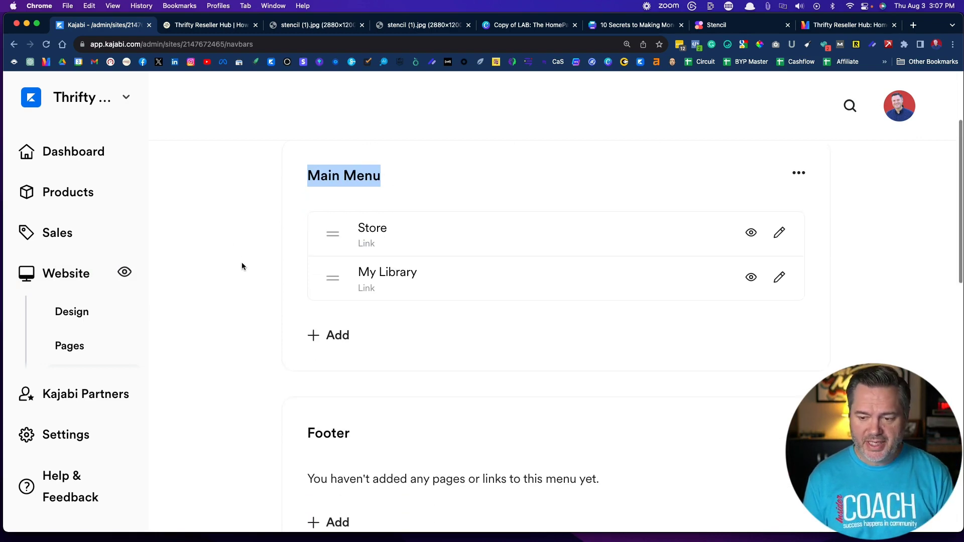
scroll(318, 320, "down", 5)
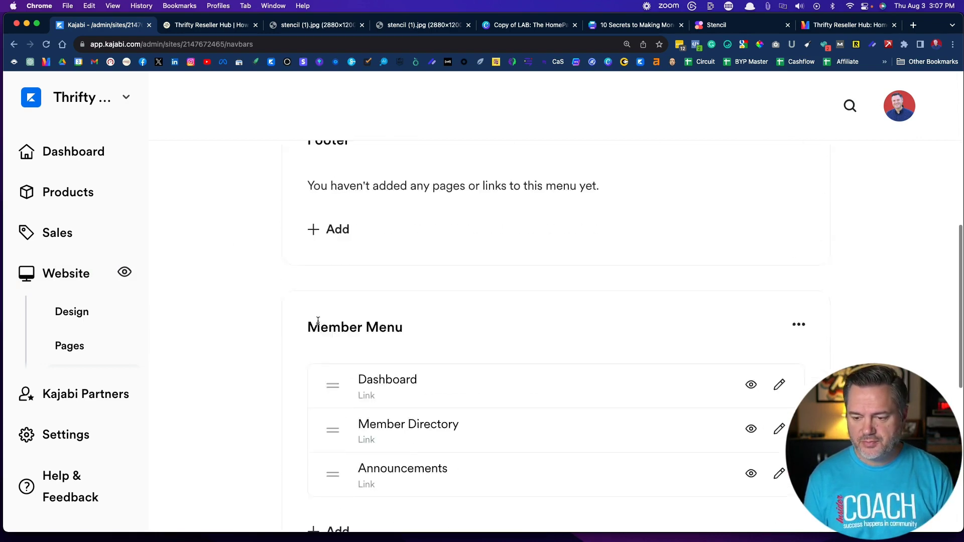
left_click_drag(309, 270, 453, 272)
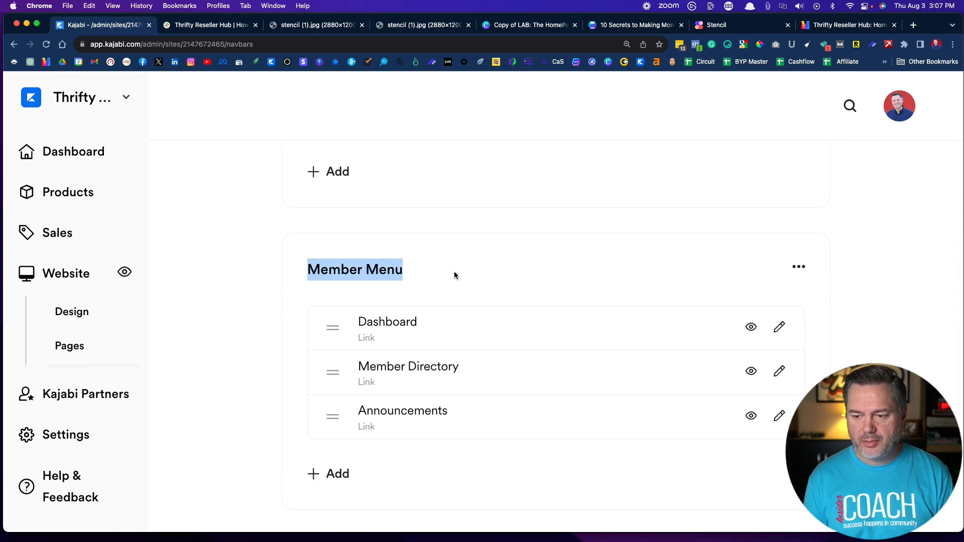
left_click(454, 272)
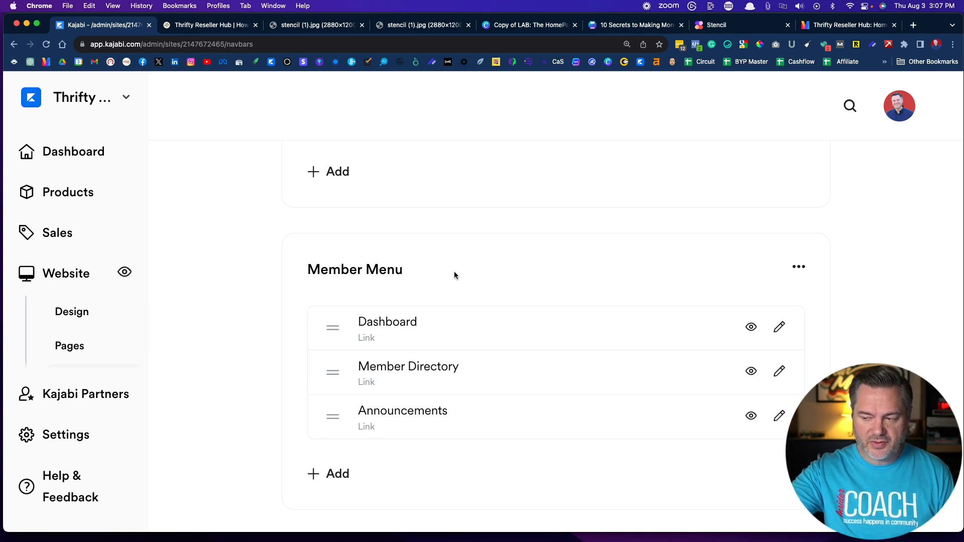
scroll(253, 276, "up", 8)
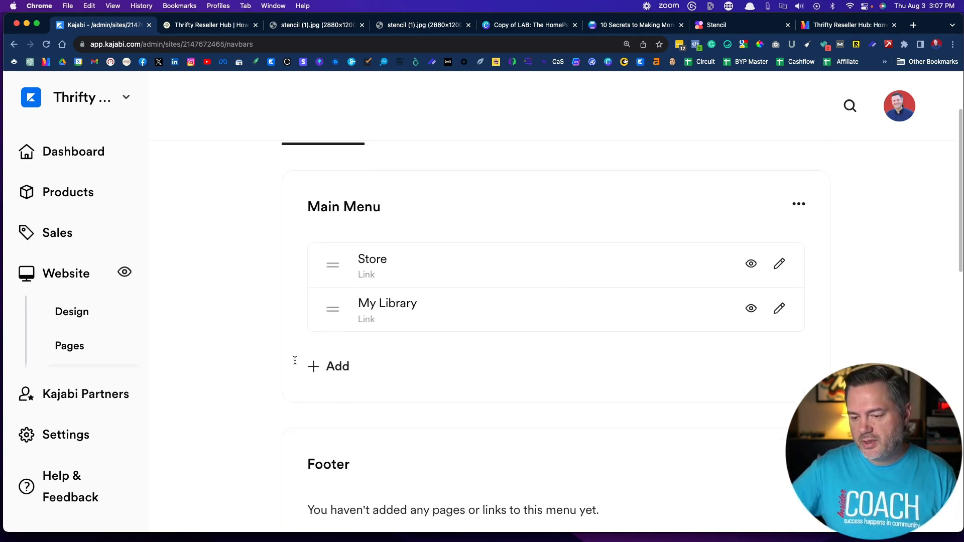
scroll(215, 346, "up", 1)
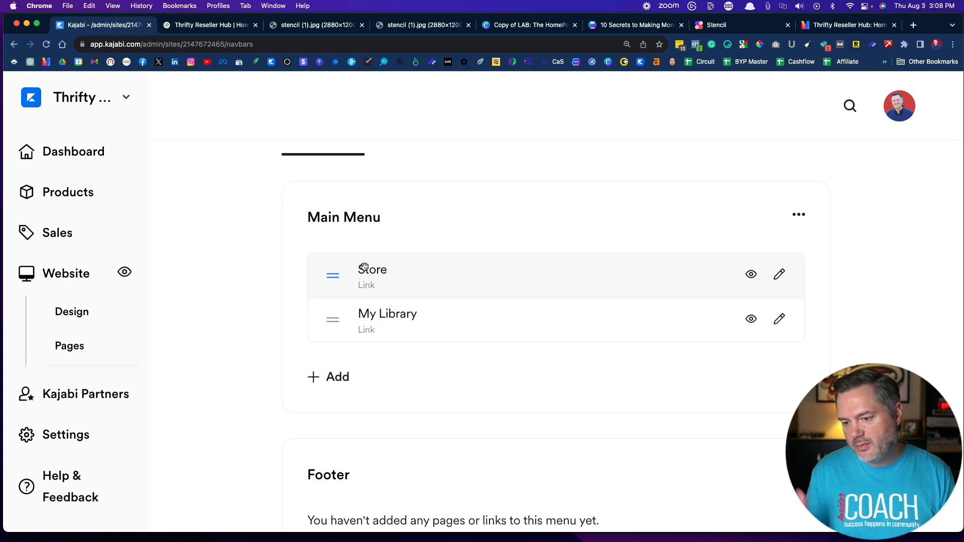
scroll(335, 321, "down", 2)
Step: Start adding a page to the Main Menu, browse the page dropdown, then cancel
left_click(336, 320)
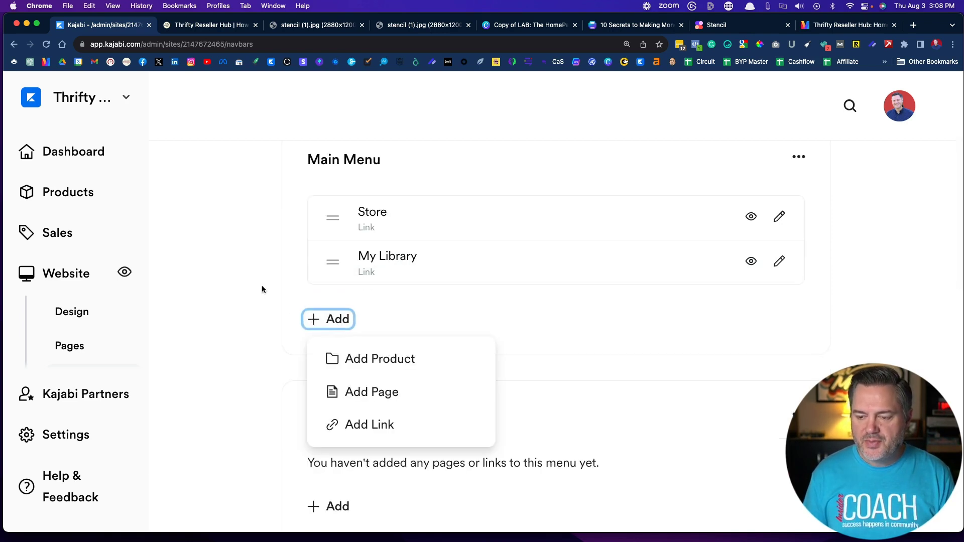
scroll(262, 289, "down", 4)
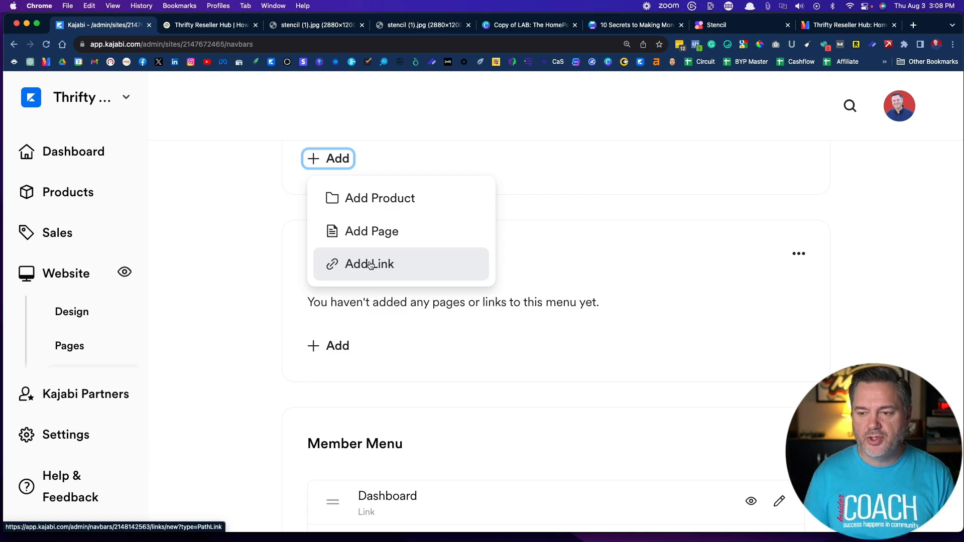
left_click(369, 235)
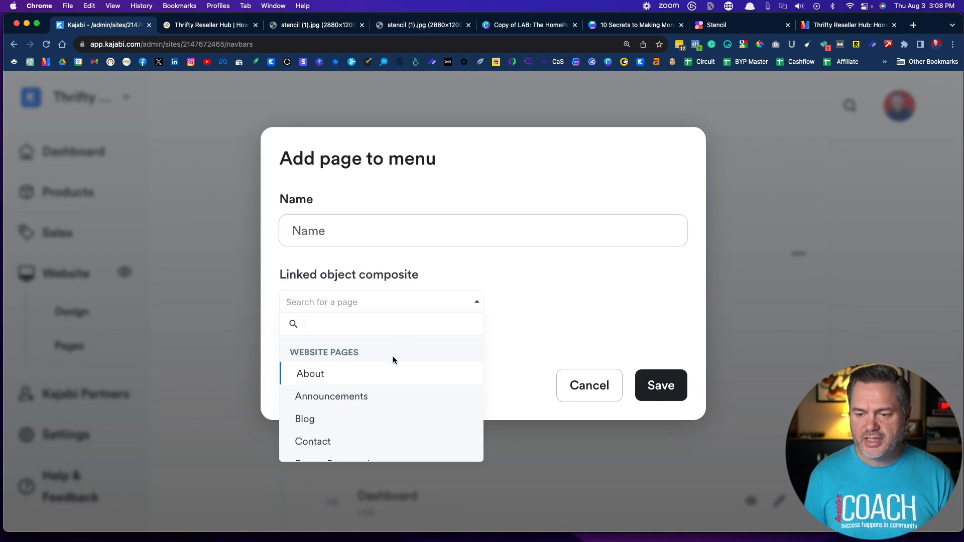
scroll(387, 389, "down", 3)
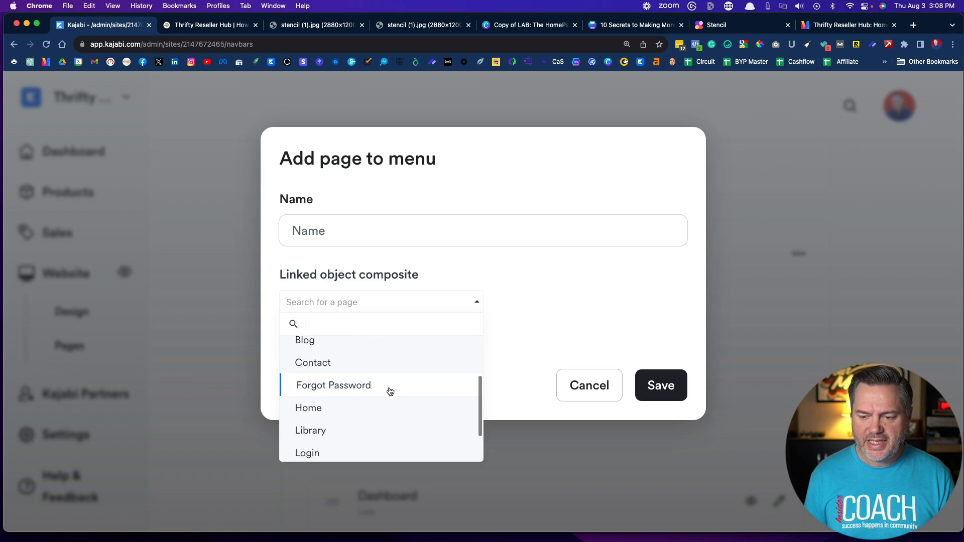
scroll(391, 392, "down", 2)
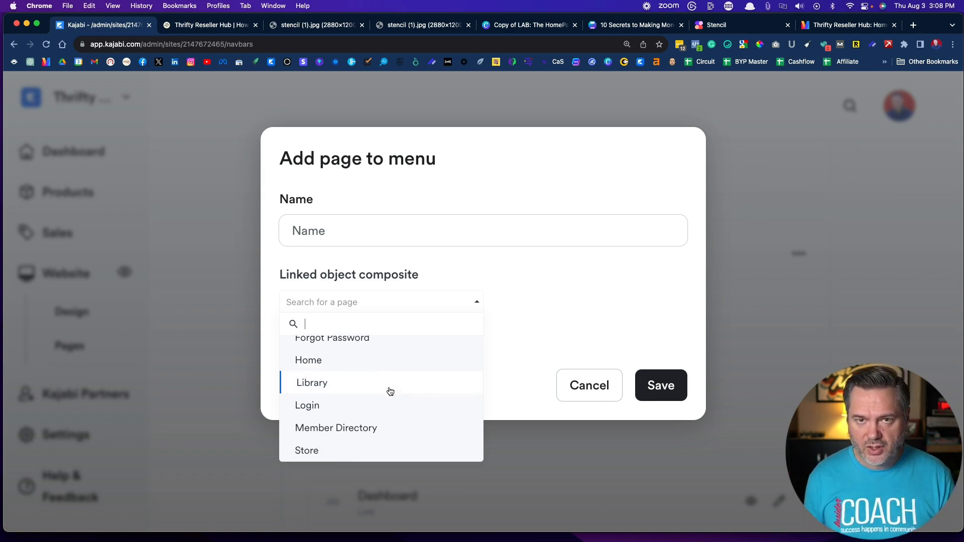
left_click(577, 392)
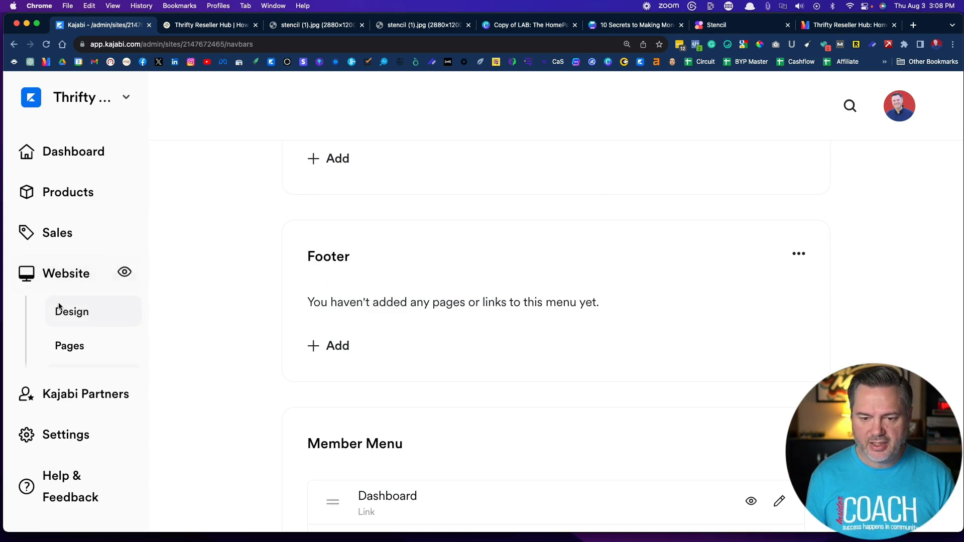
Step: Open Website Pages and dismiss the Action Required popup
left_click(70, 283)
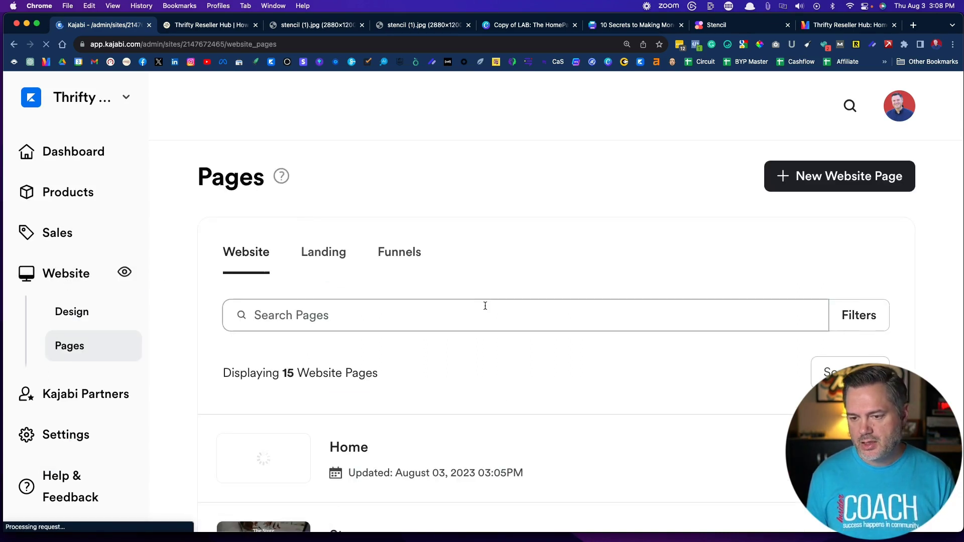
scroll(485, 305, "down", 5)
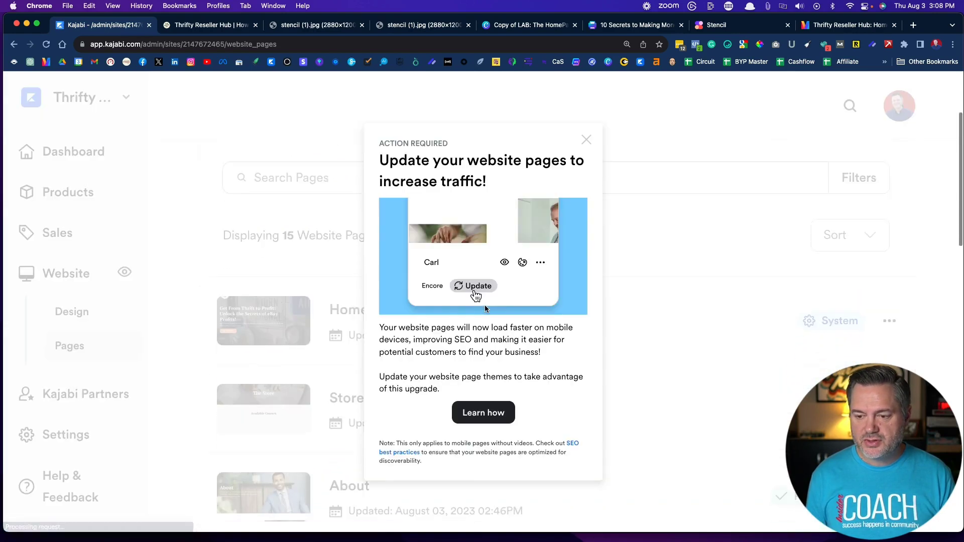
left_click(586, 141)
Step: Scroll through the 15 website pages, including Home, Store, About, Blog Search and Contact
scroll(452, 318, "down", 3)
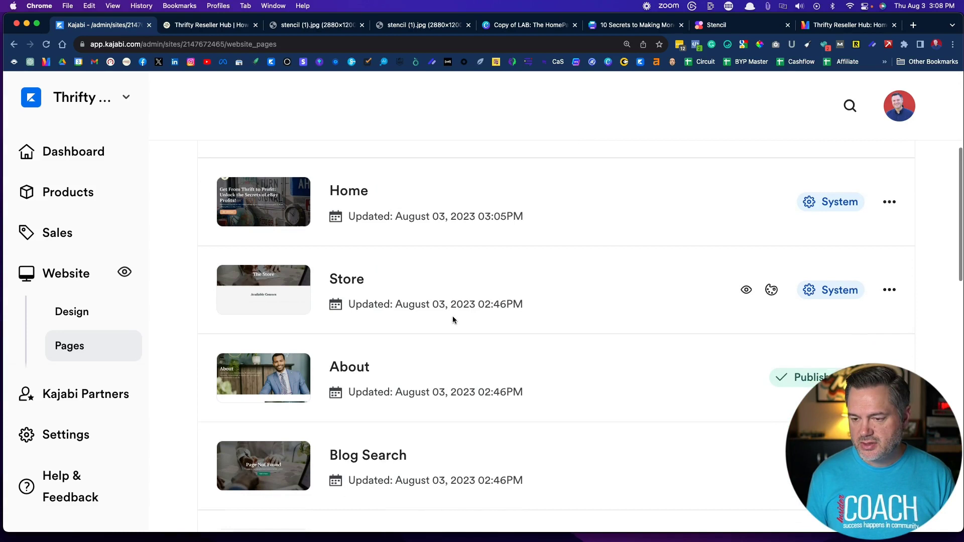
scroll(453, 318, "down", 6)
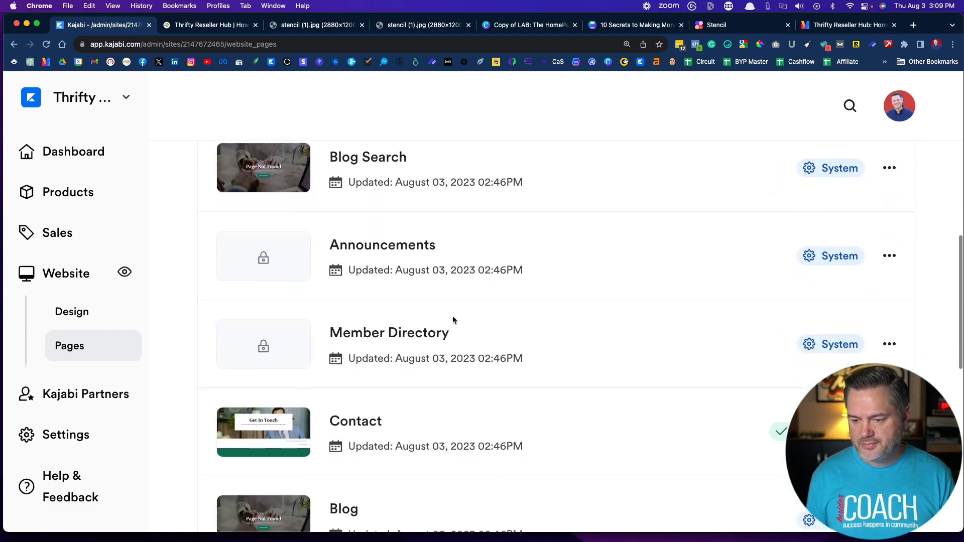
scroll(453, 318, "down", 5)
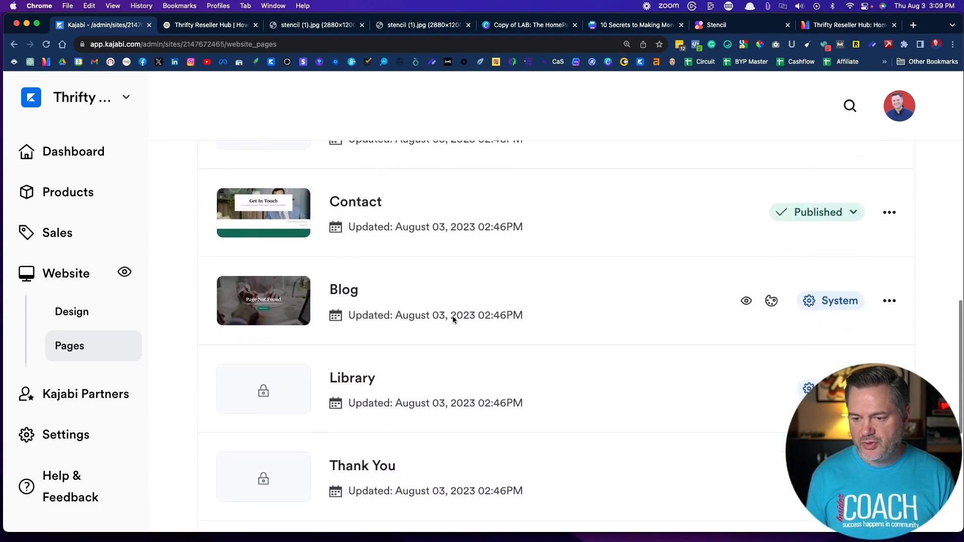
scroll(453, 315, "down", 6)
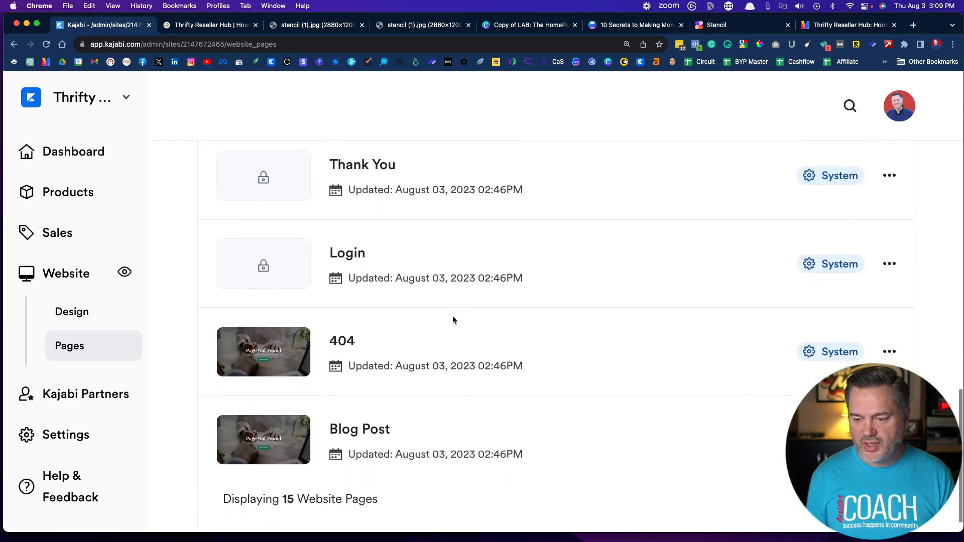
scroll(453, 320, "up", 12)
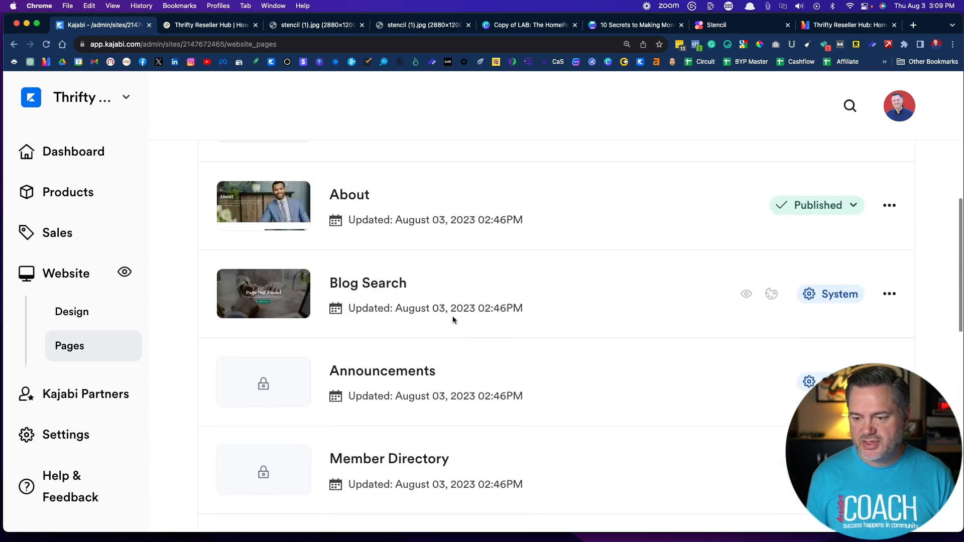
scroll(453, 317, "down", 2)
scroll(453, 318, "up", 3)
scroll(453, 317, "down", 1)
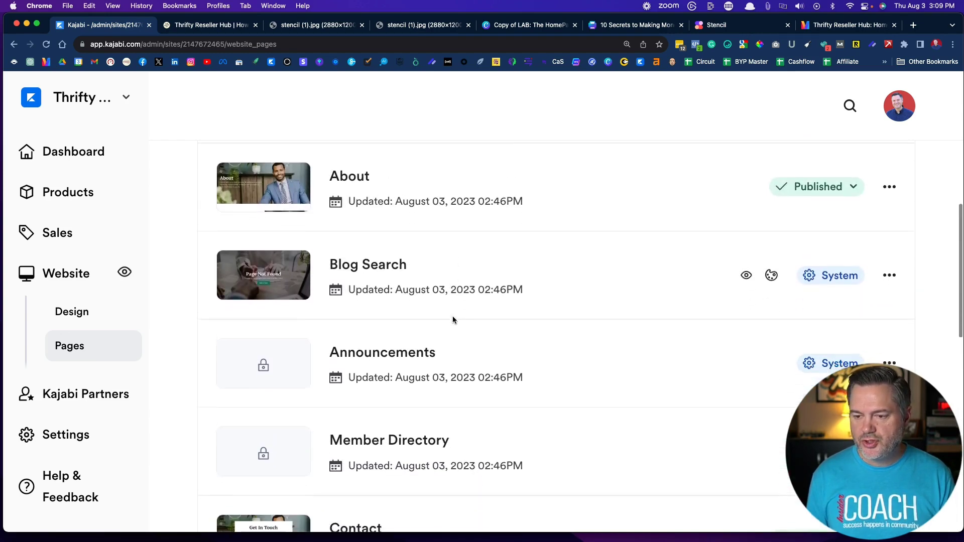
scroll(453, 320, "down", 1)
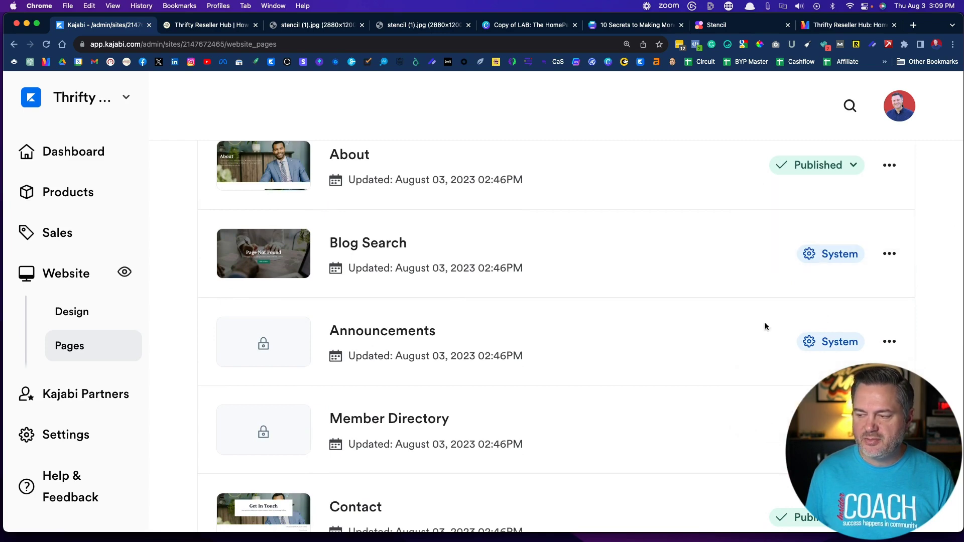
scroll(641, 330, "up", 3)
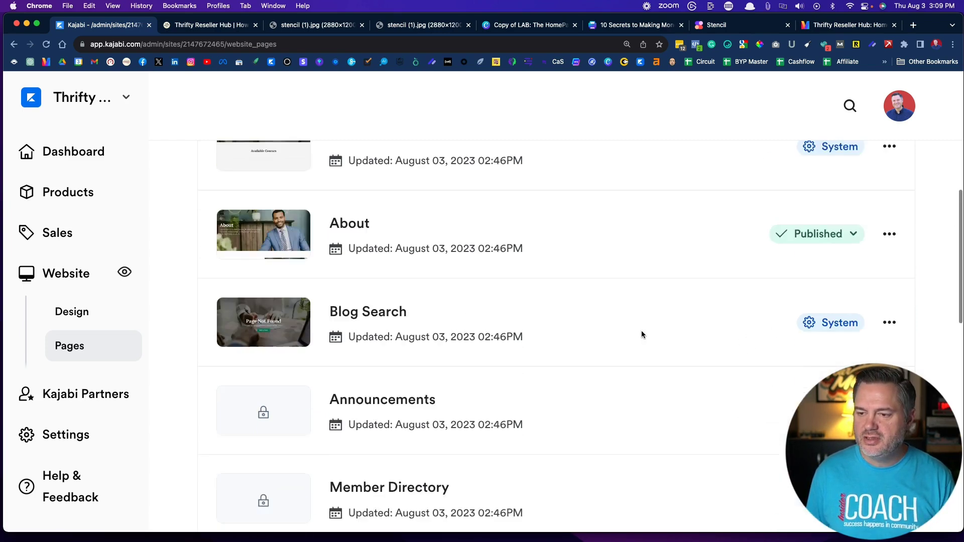
scroll(561, 336, "down", 4)
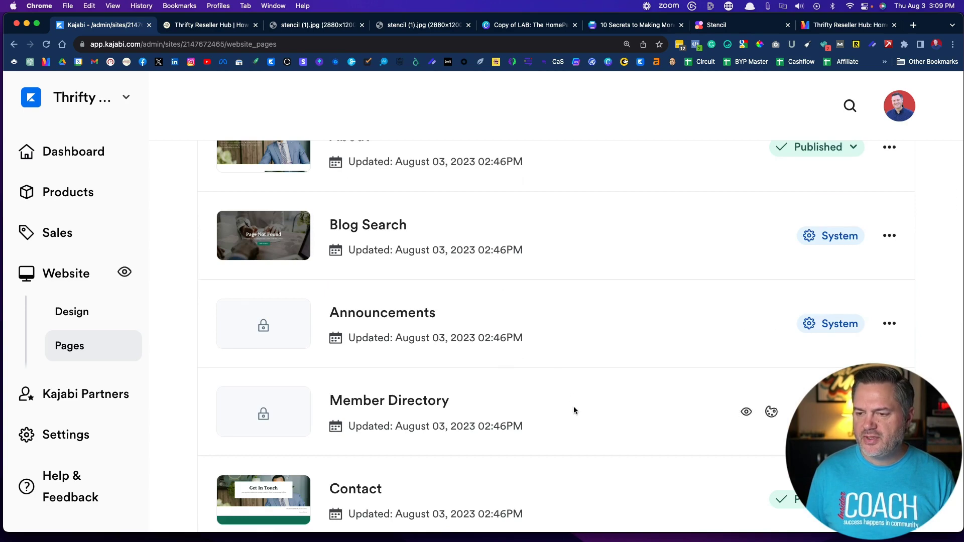
scroll(574, 407, "up", 5)
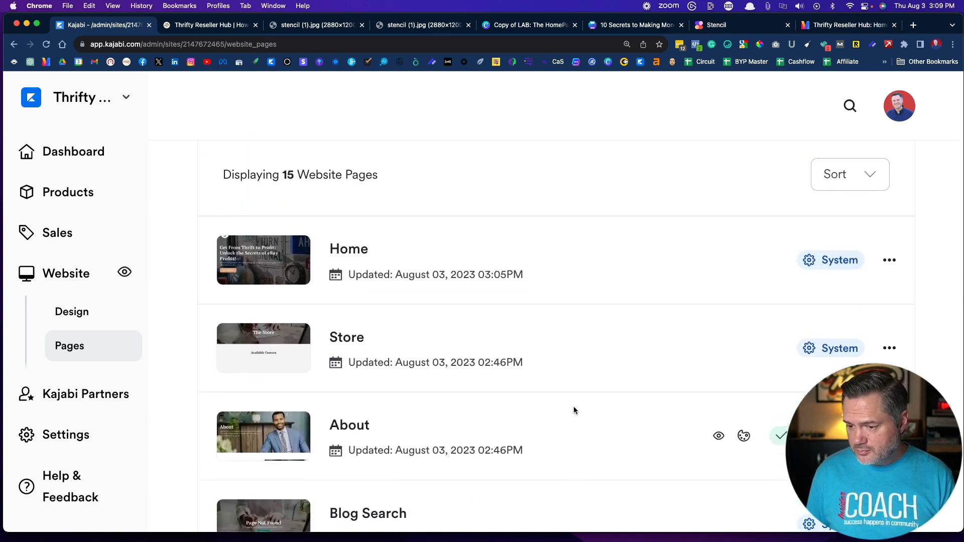
scroll(574, 410, "up", 3)
scroll(574, 410, "up", 1)
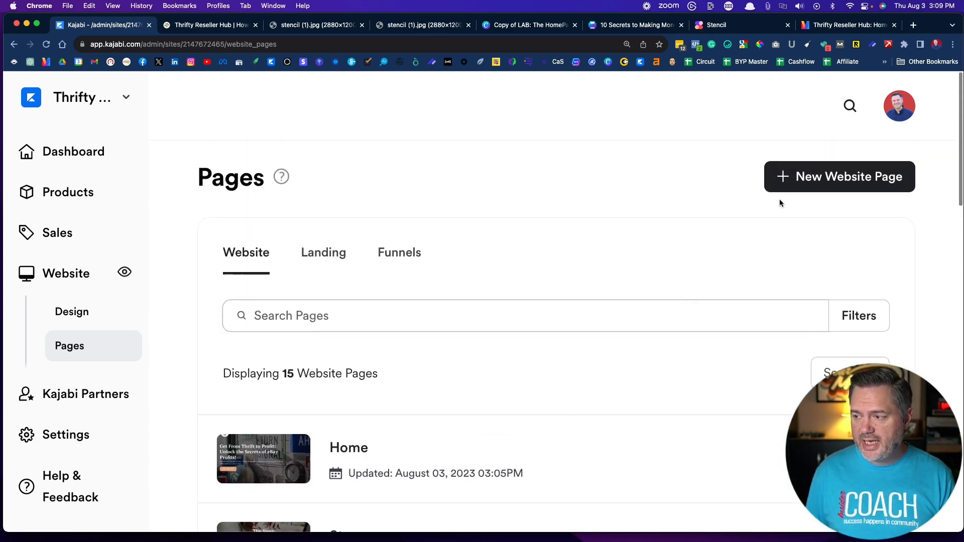
Step: Create a website page named 'Test' via Customize Page, then go back to Pages
left_click(808, 178)
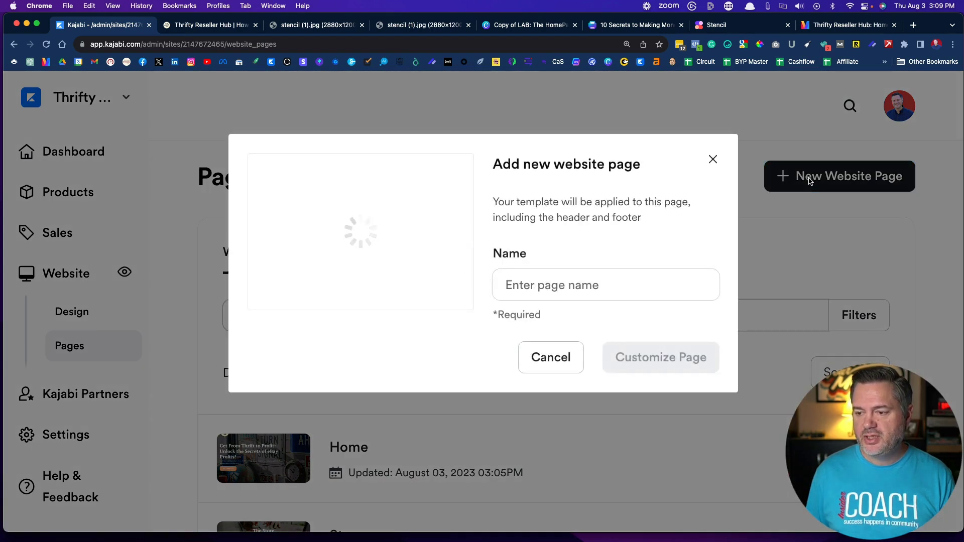
left_click(527, 288)
type("Te")
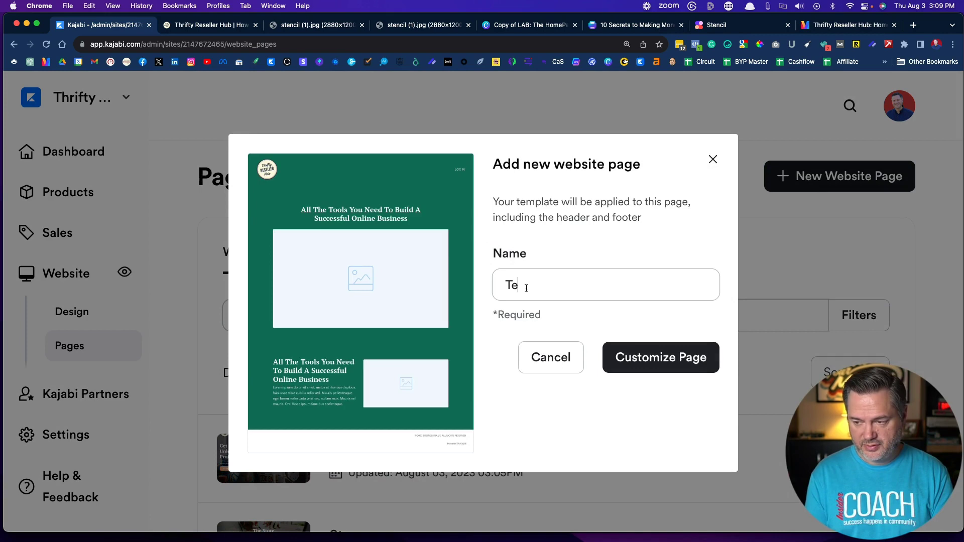
type("st")
left_click(638, 357)
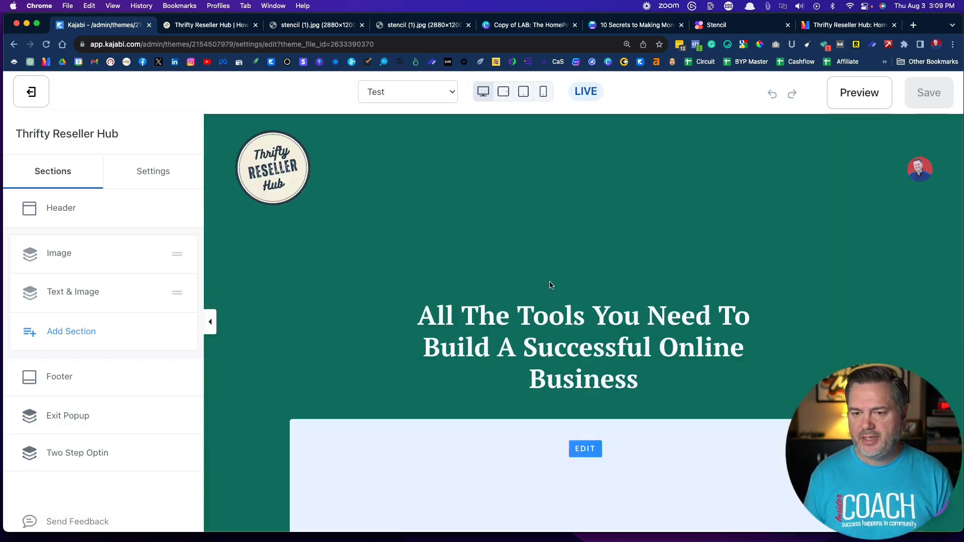
scroll(445, 299, "down", 10)
scroll(445, 301, "up", 10)
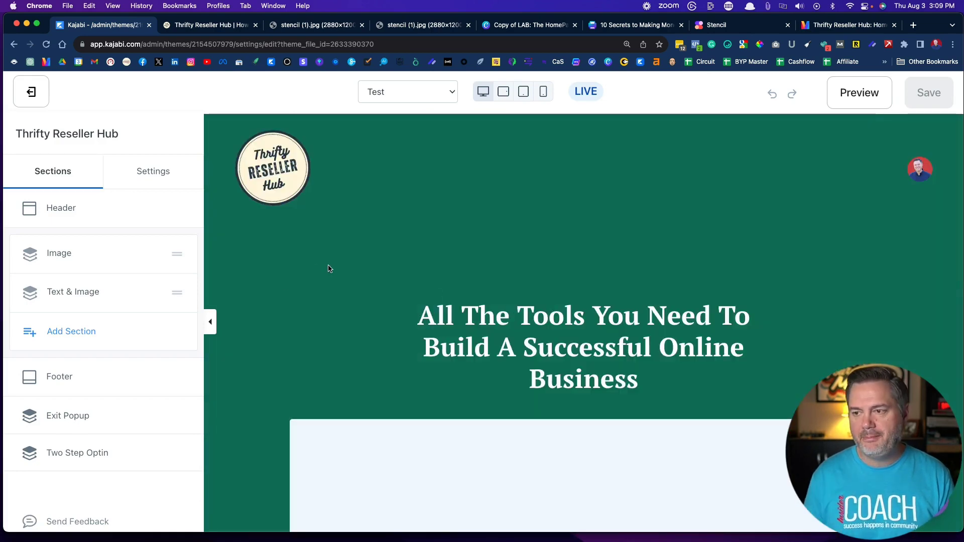
left_click(29, 96)
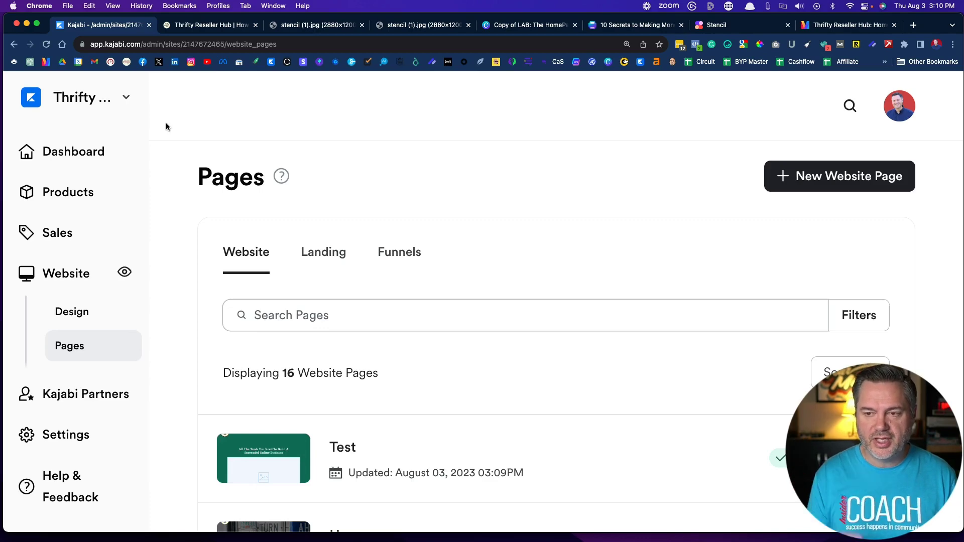
Step: Load marketyourmessage.com in a new Chrome tab
left_click(914, 25)
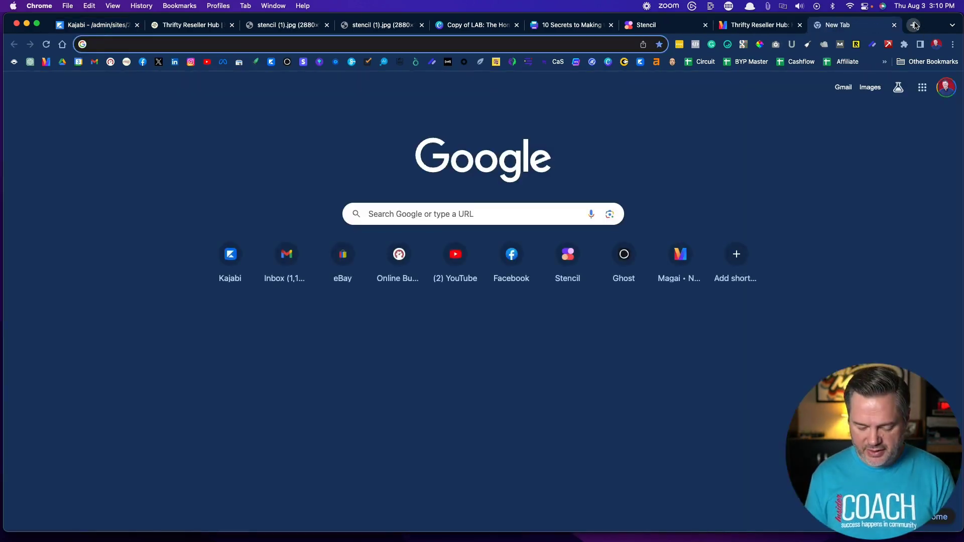
type("market")
key("Return")
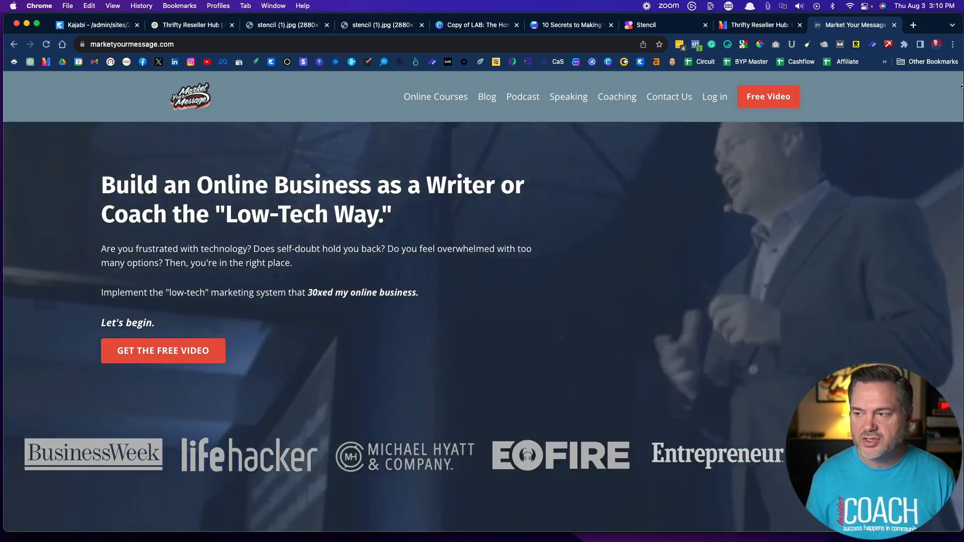
Step: Zoom the site to 150%, then return to the Kajabi Pages tab
left_click(952, 44)
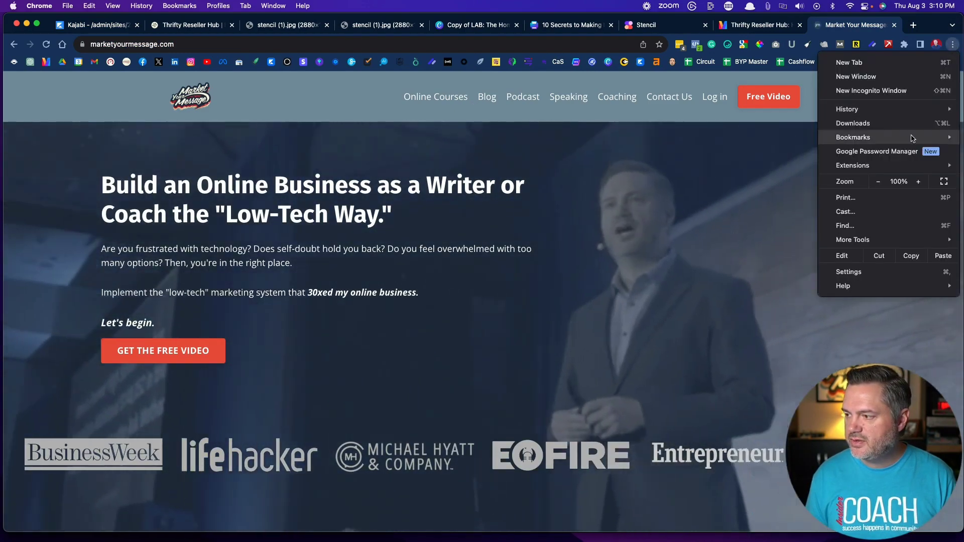
left_click(919, 182)
left_click(919, 181)
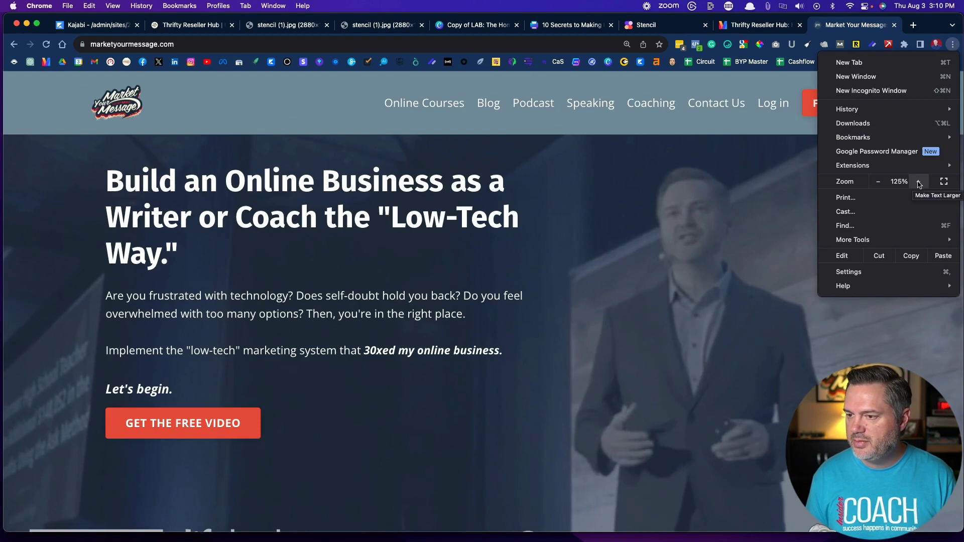
left_click(919, 182)
left_click(359, 121)
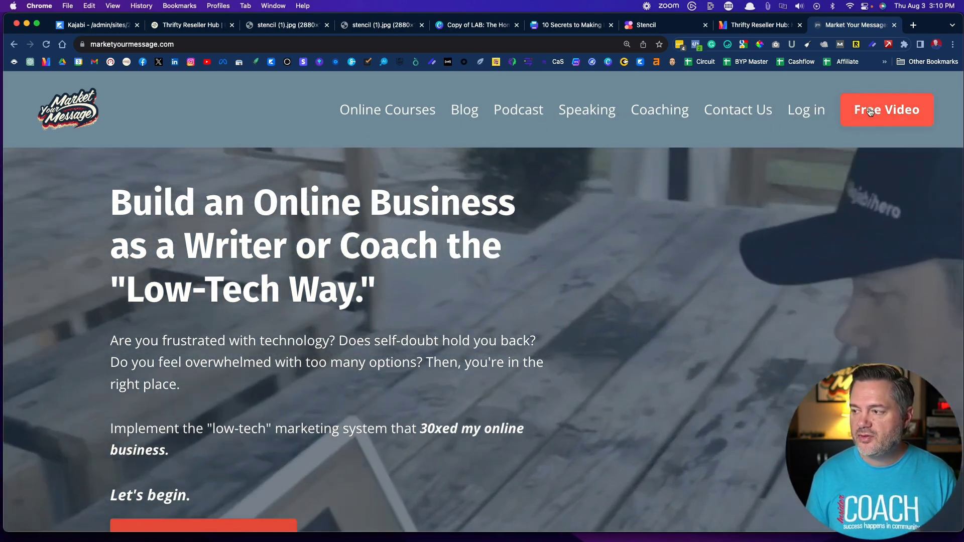
left_click(76, 29)
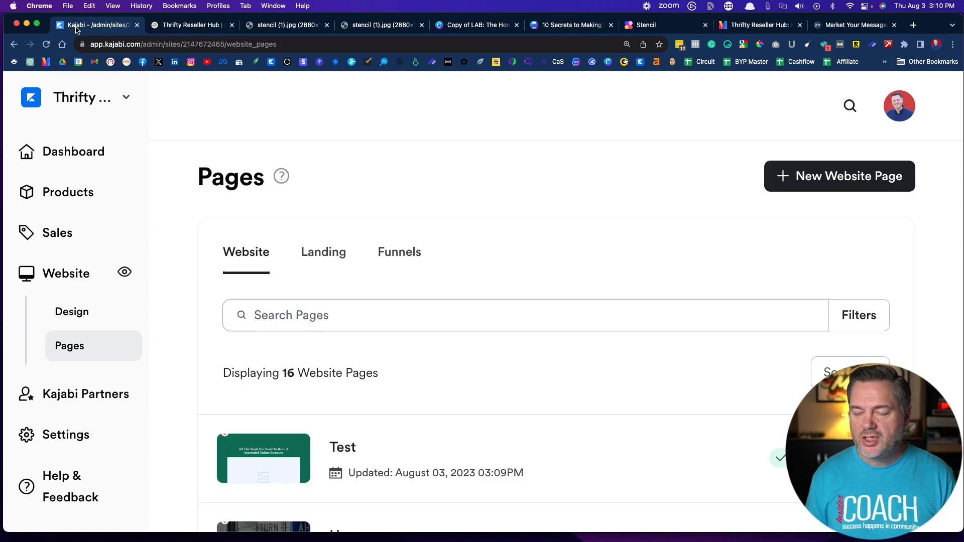
Step: Under Navigation, add a Main Menu page item named 'Blog'
scroll(56, 315, "down", 4)
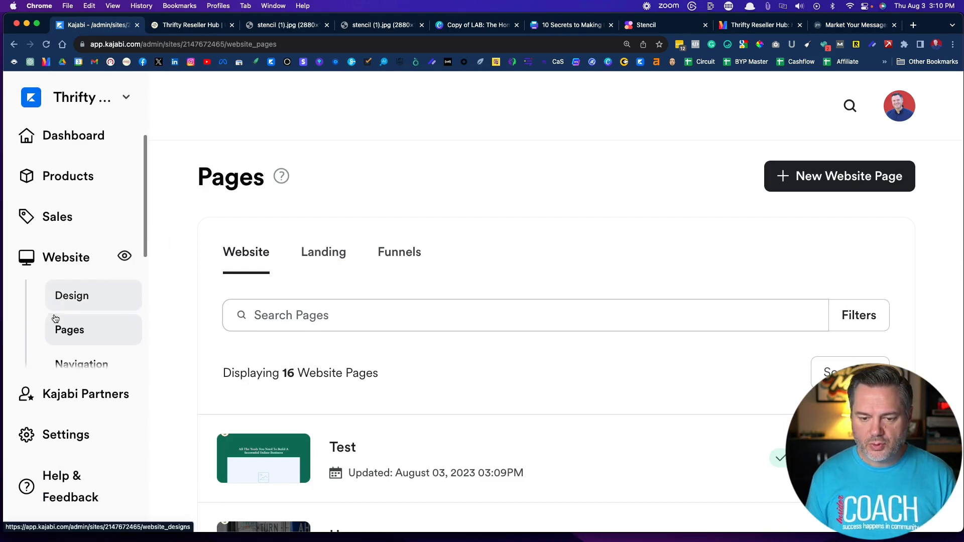
left_click(74, 282)
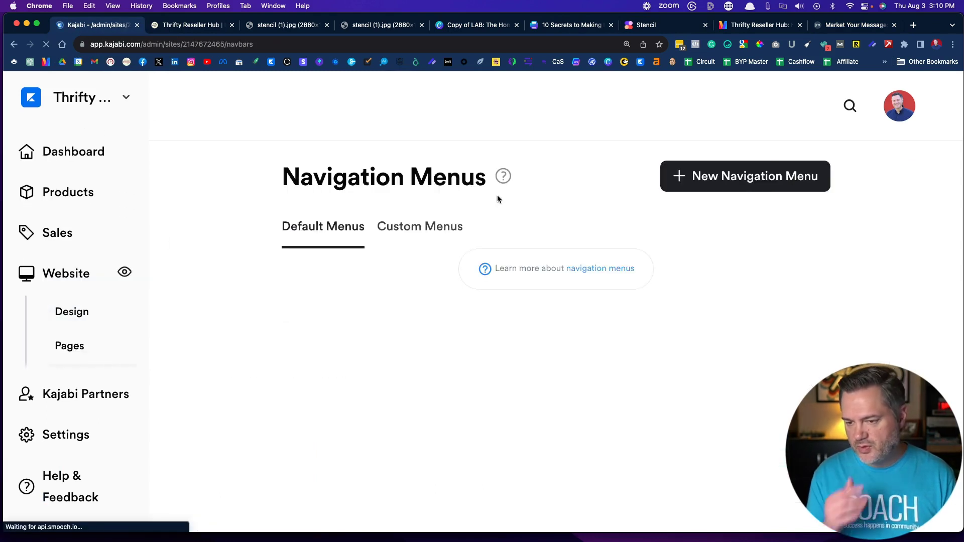
scroll(597, 216, "down", 3)
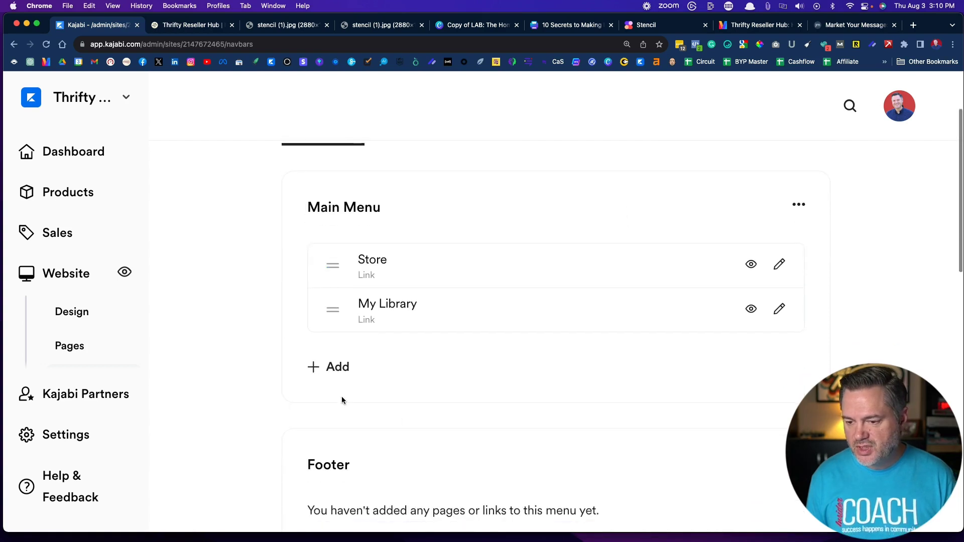
left_click(335, 367)
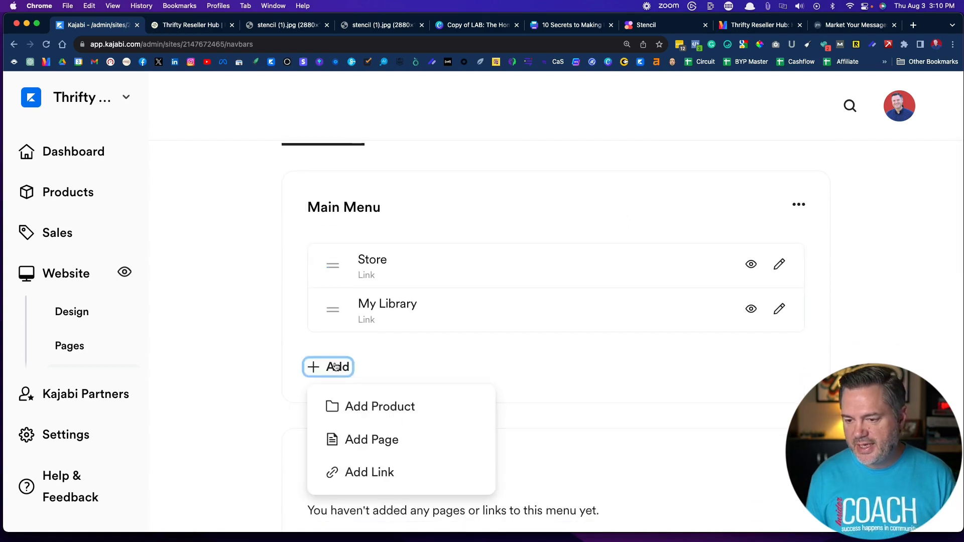
left_click(355, 437)
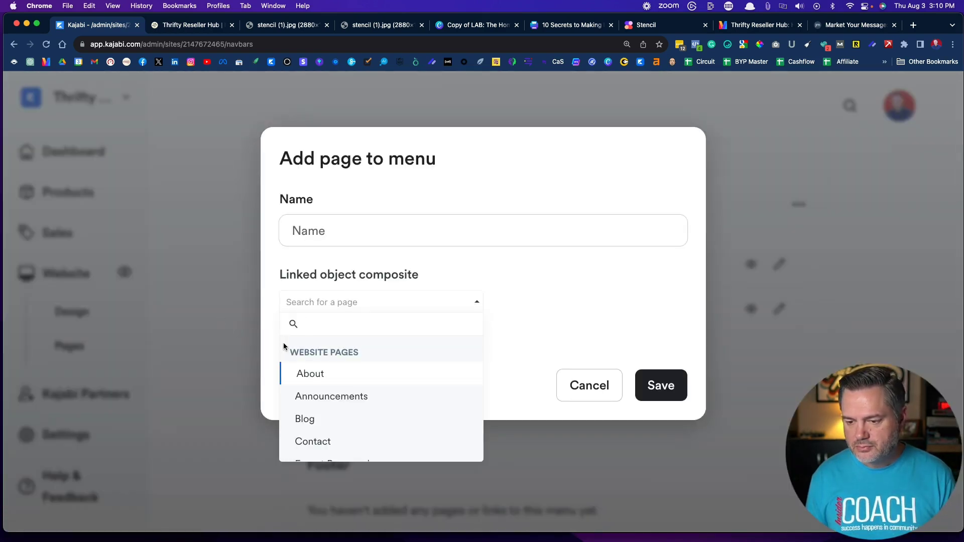
left_click(311, 236)
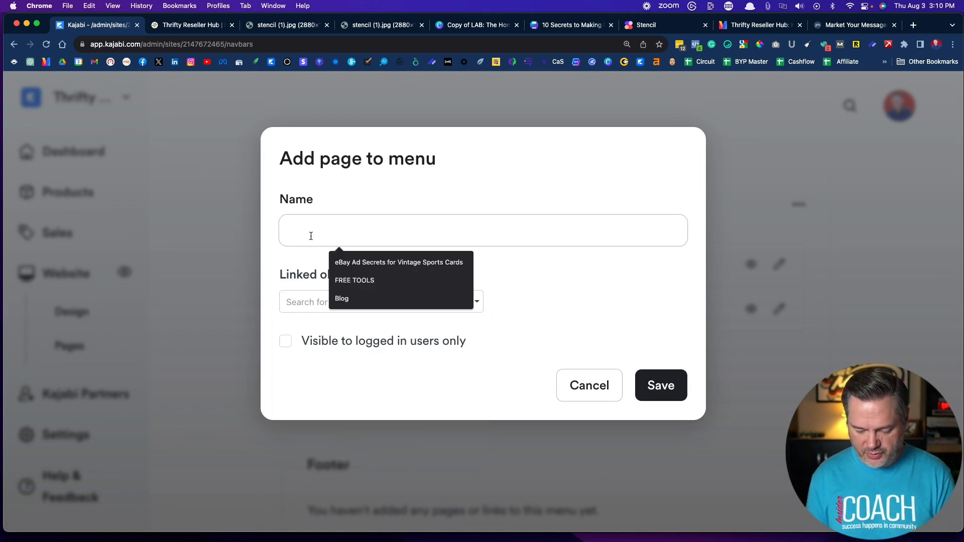
type("Blog")
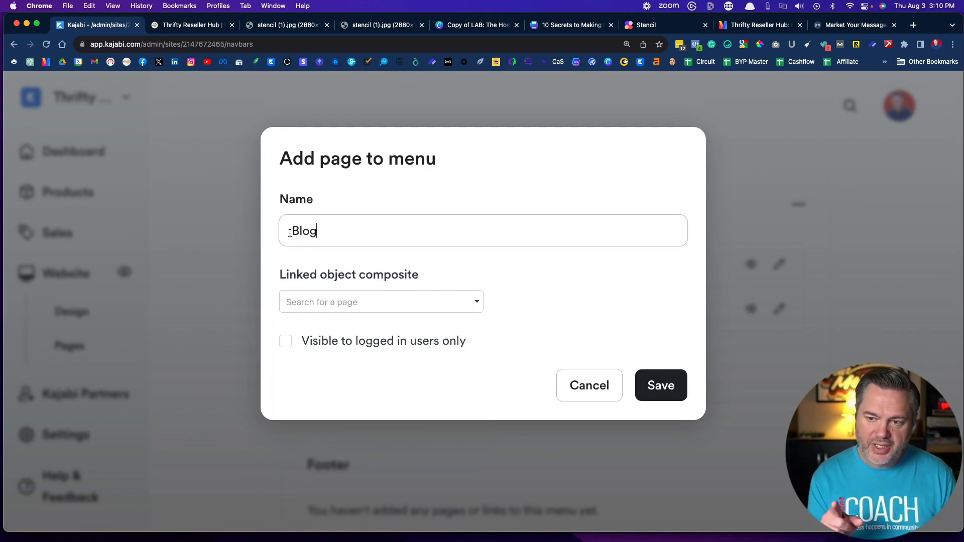
left_click_drag(292, 232, 346, 233)
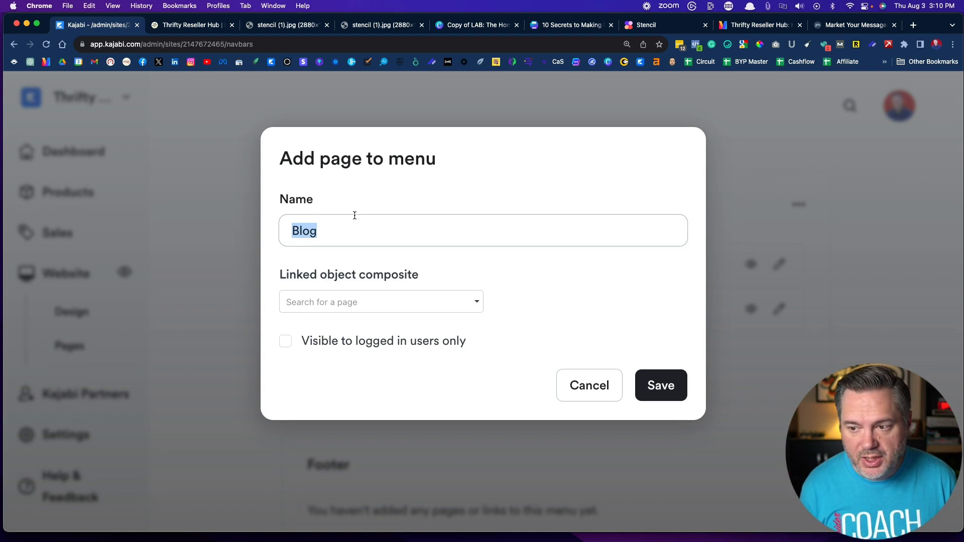
left_click(357, 180)
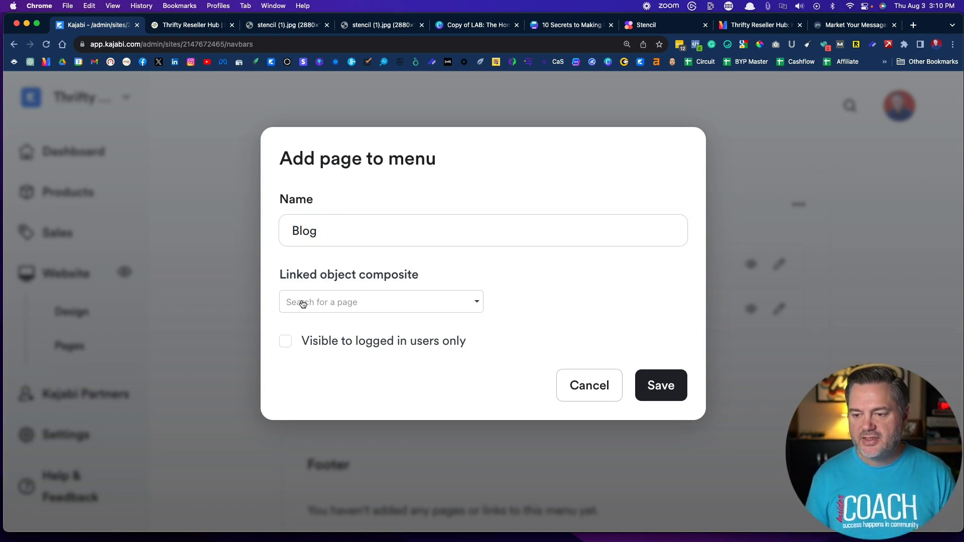
Step: Link the item to the Blog page, save it, and drag it to the top
left_click(303, 304)
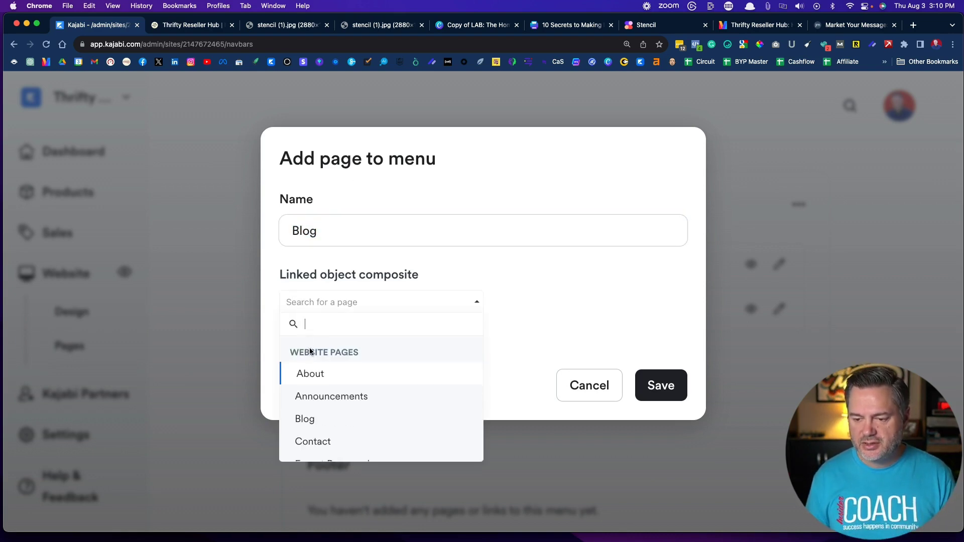
scroll(306, 361, "down", 1)
left_click(304, 381)
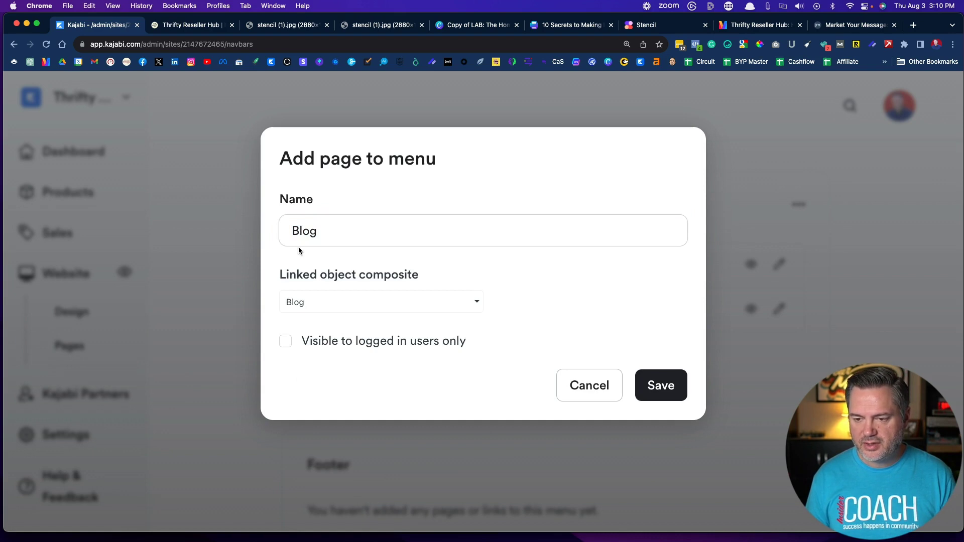
left_click(657, 384)
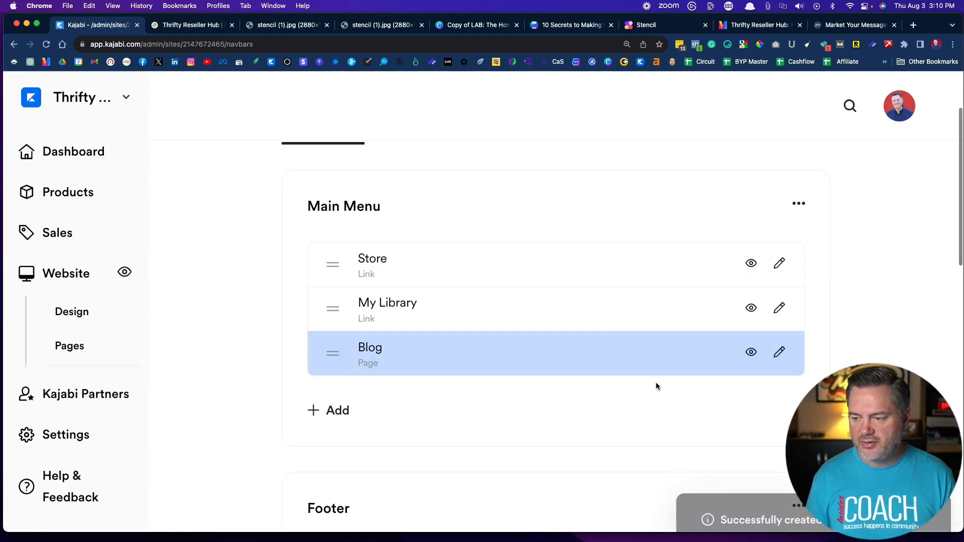
scroll(656, 382, "down", 2)
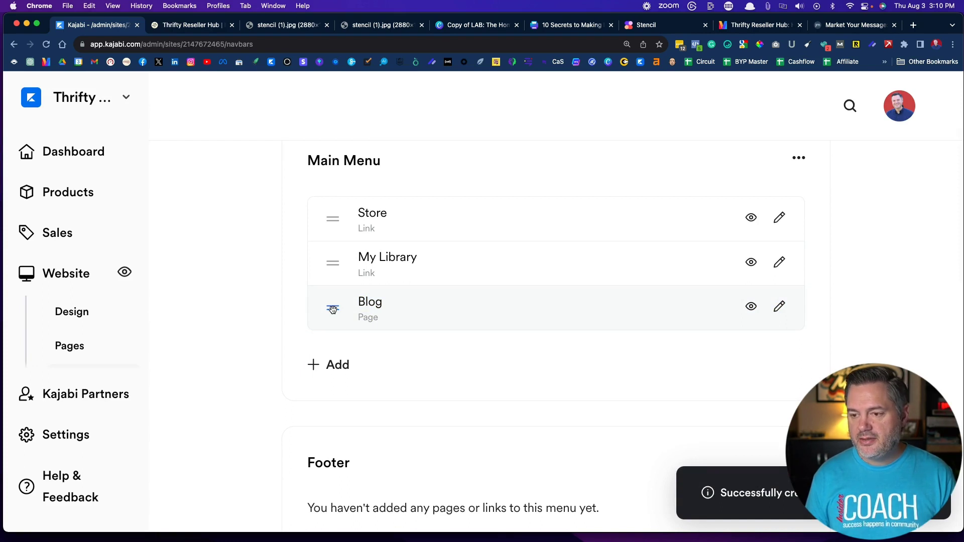
left_click_drag(333, 309, 335, 215)
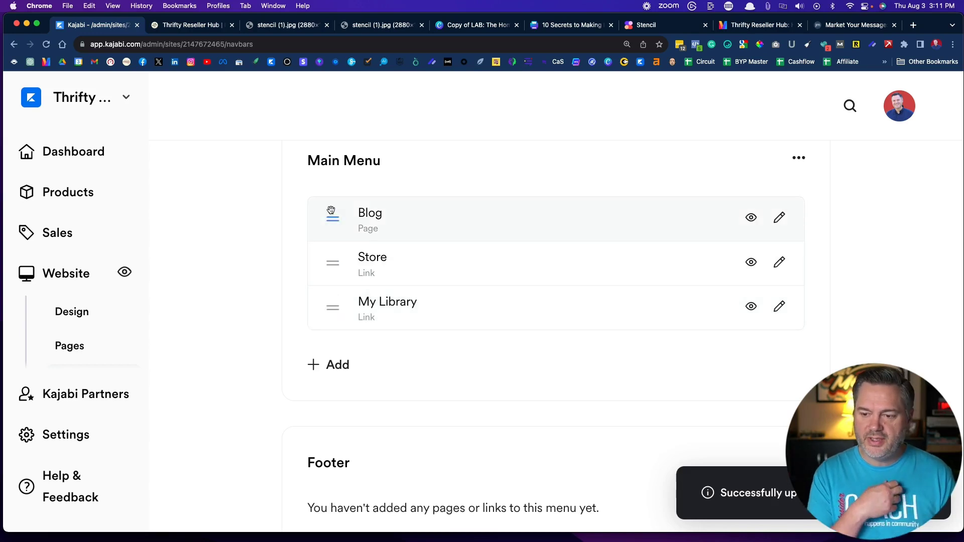
Step: Add the About page to the Main Menu and move it second, under Blog
left_click(334, 365)
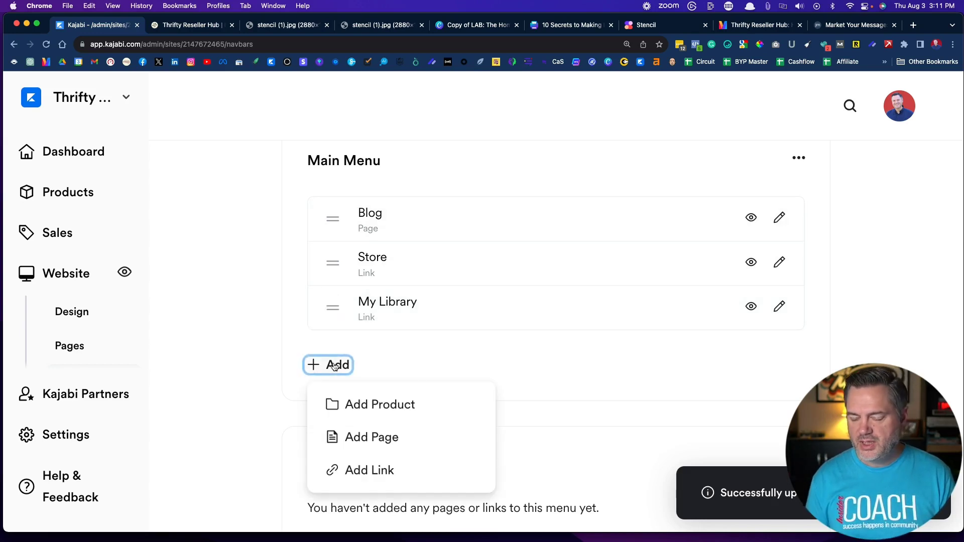
left_click(359, 441)
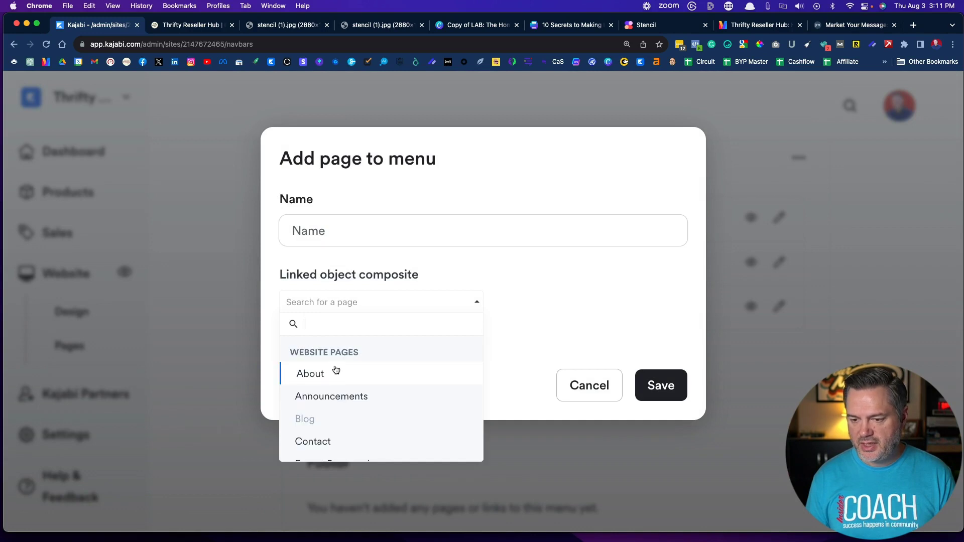
left_click(338, 376)
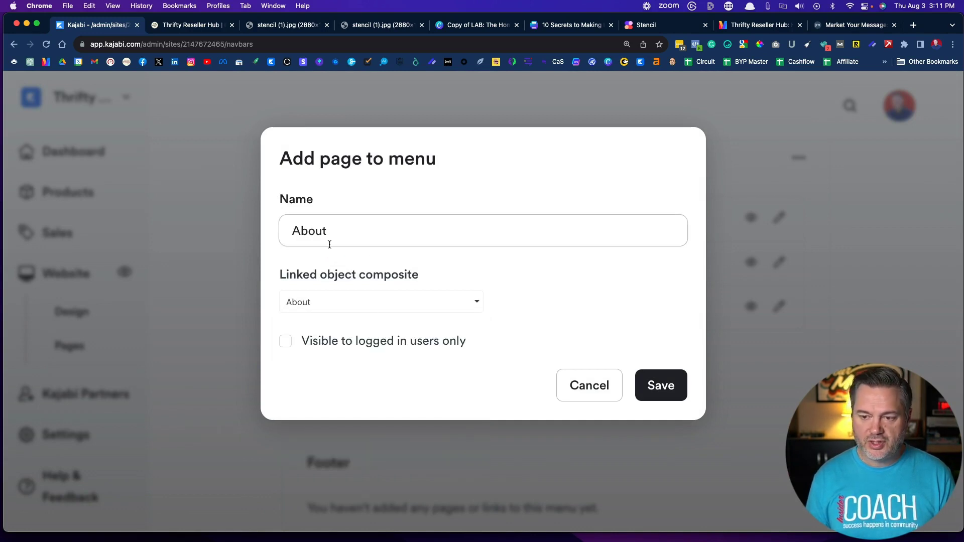
left_click(653, 382)
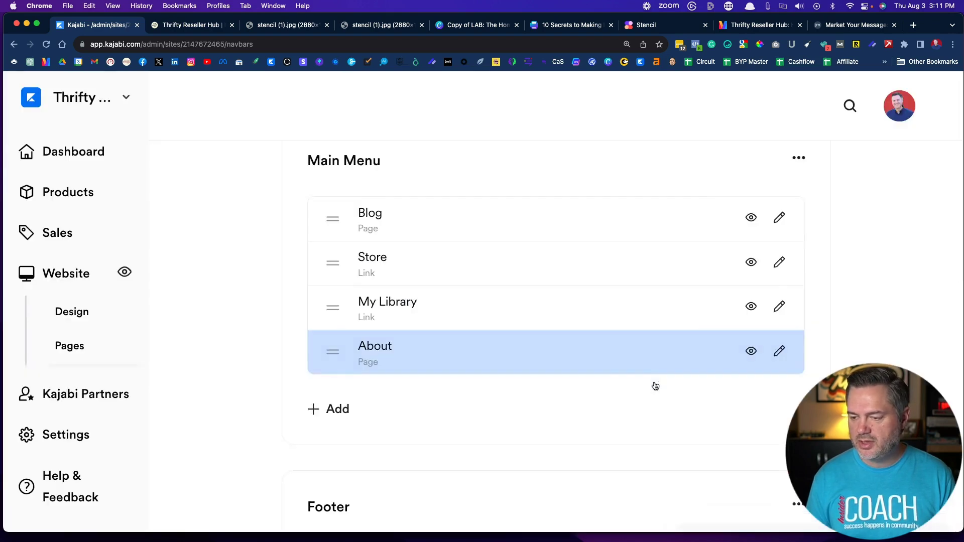
left_click_drag(333, 308, 334, 217)
scroll(242, 270, "up", 3)
scroll(242, 269, "down", 1)
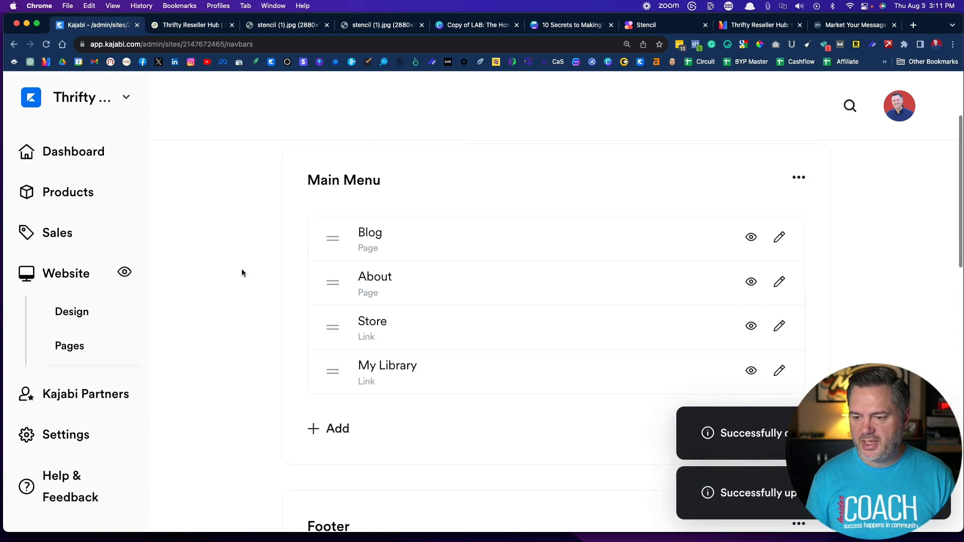
Step: Start a custom link for the Main Menu, then discard it
left_click(333, 417)
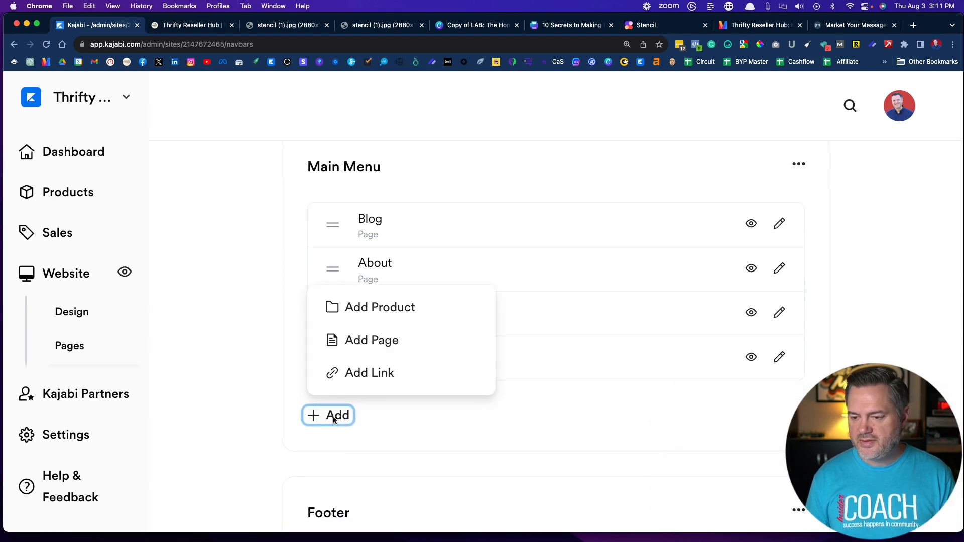
left_click(361, 373)
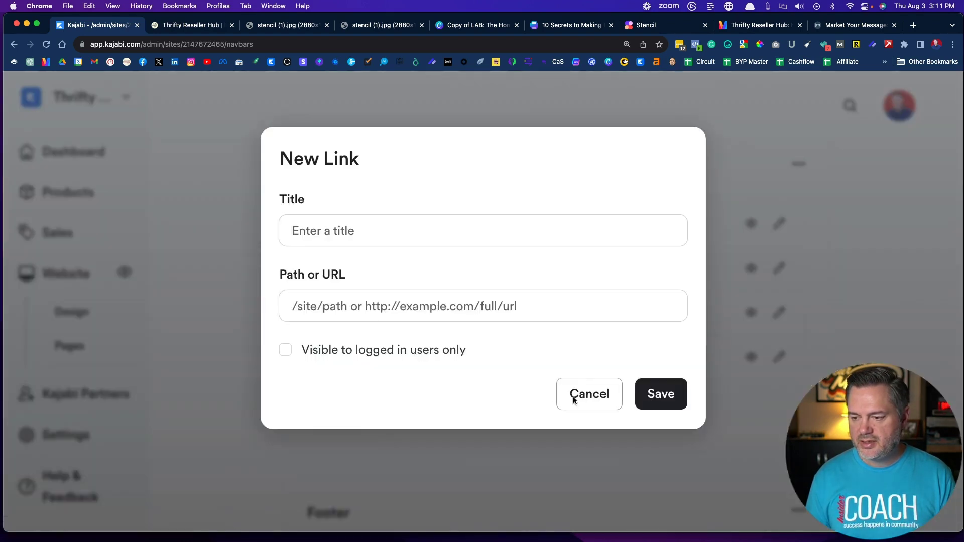
left_click(590, 394)
Step: Add the Contact page to the Main Menu and drag it above Store
left_click(334, 415)
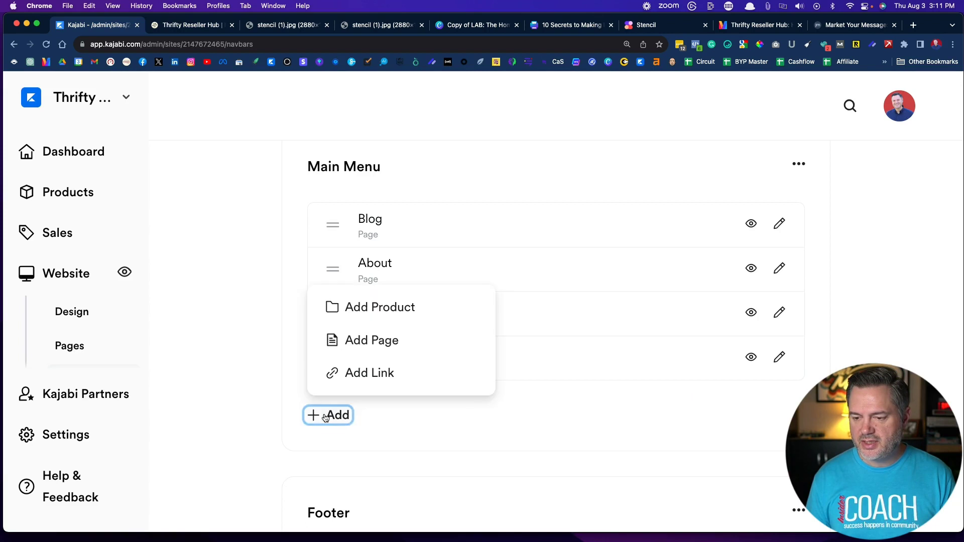
left_click(345, 346)
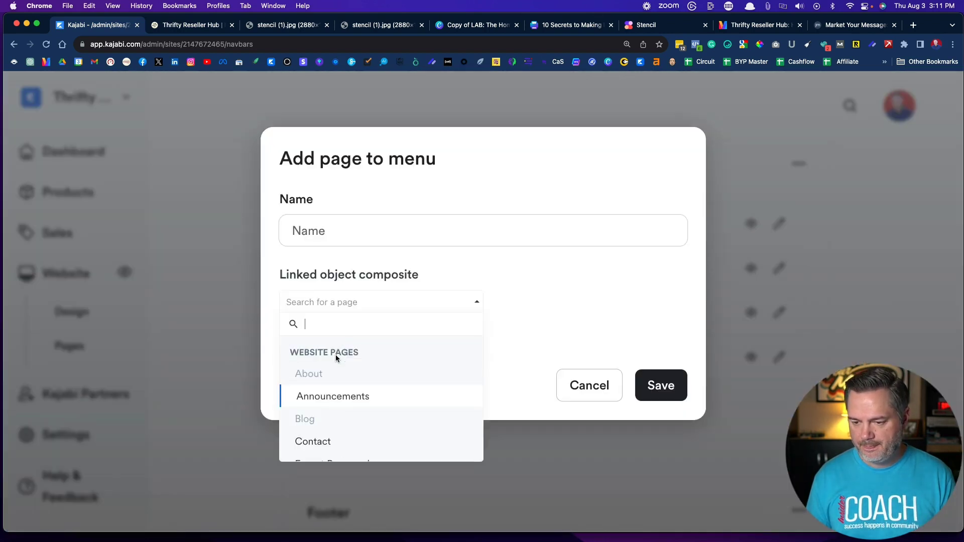
scroll(336, 354, "down", 1)
left_click(328, 412)
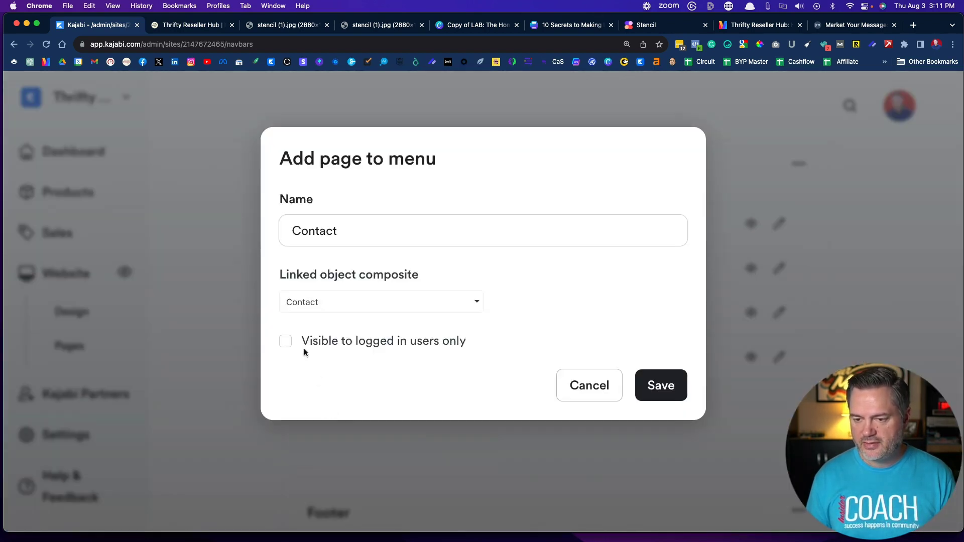
left_click(640, 383)
scroll(648, 383, "down", 2)
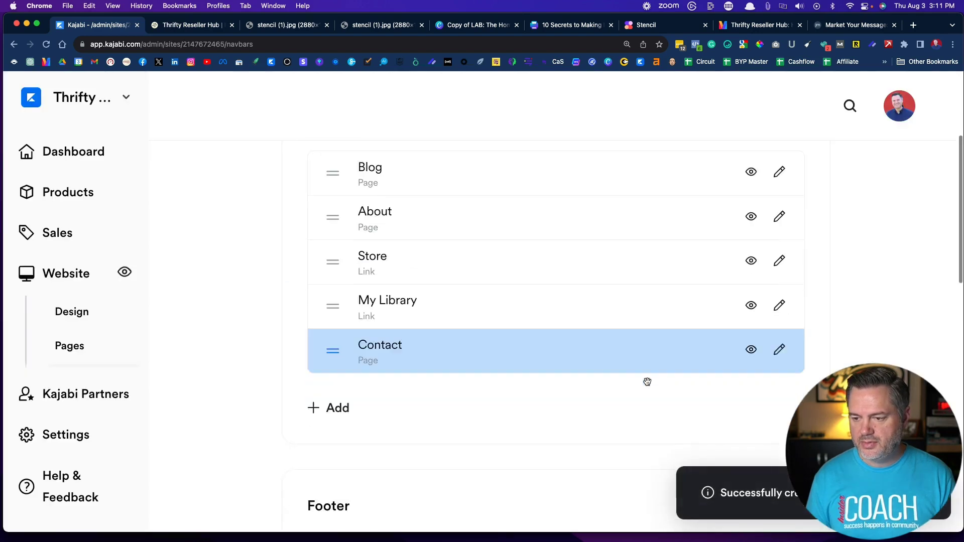
scroll(299, 336, "up", 3)
left_click_drag(332, 398, 326, 307)
scroll(217, 288, "down", 1)
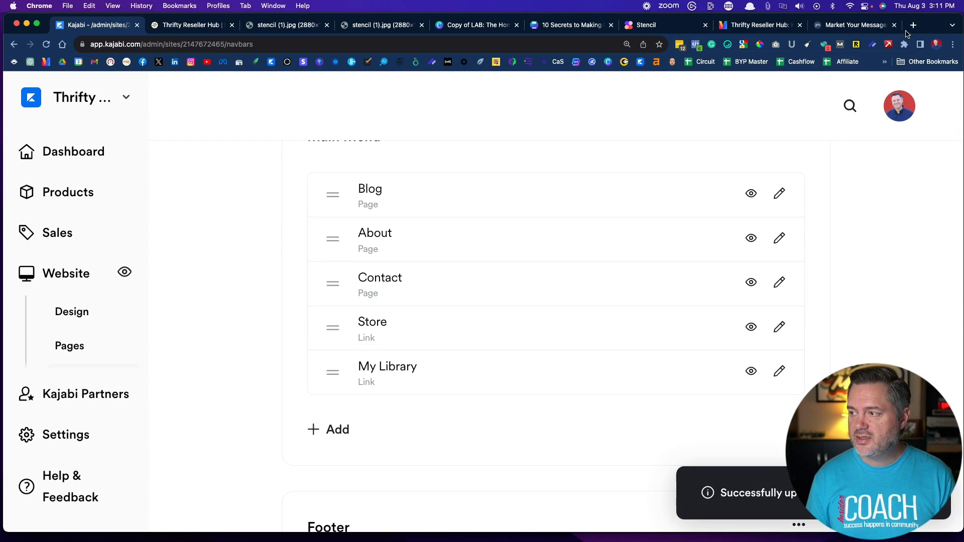
Step: Open facebook.com in a new Chrome tab
left_click(914, 26)
type("fac")
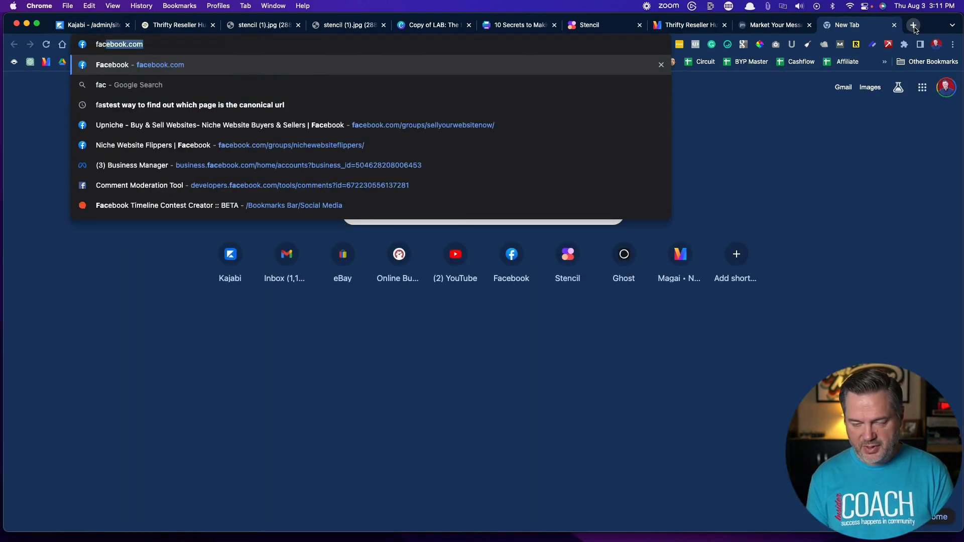
key("Return")
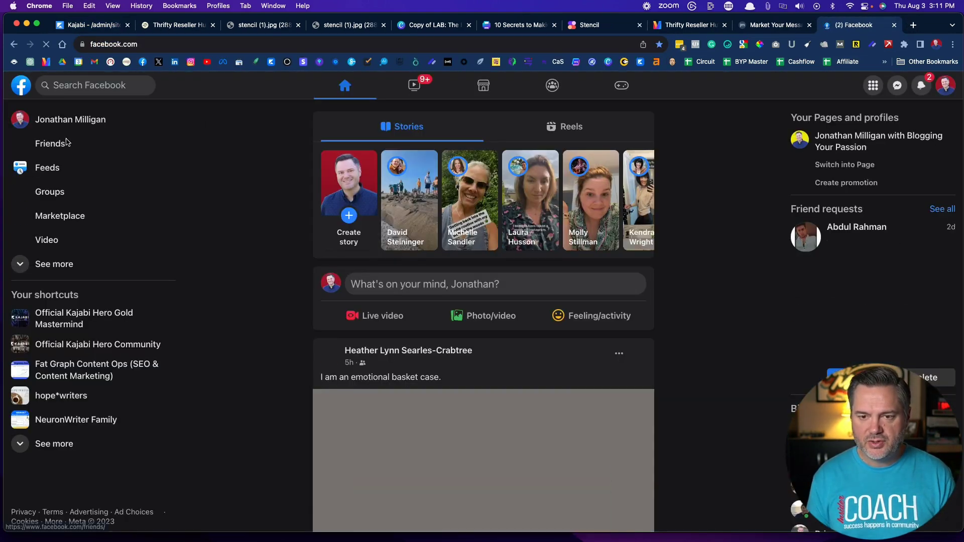
Step: Search 'market', open The Market Your Message Community, and select its URL
left_click(90, 86)
type("market")
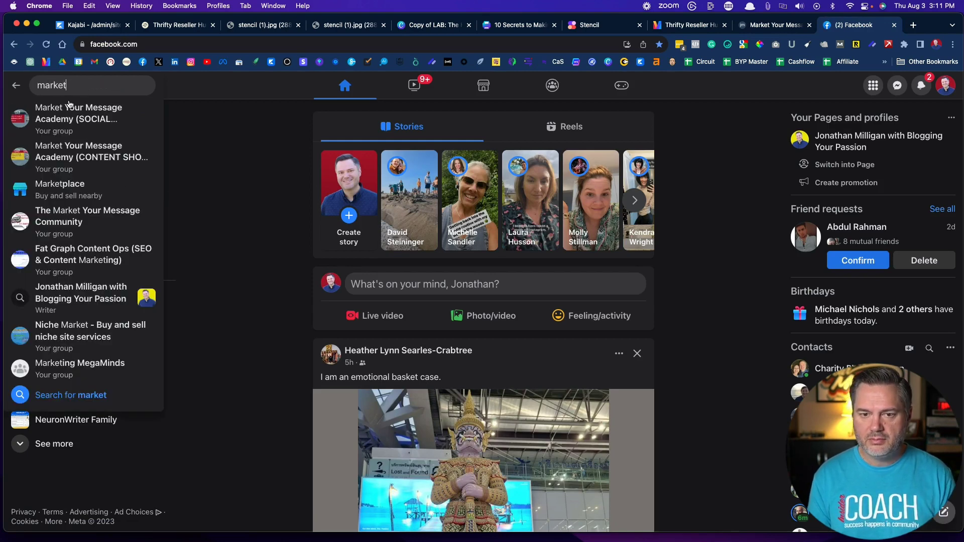
left_click(60, 217)
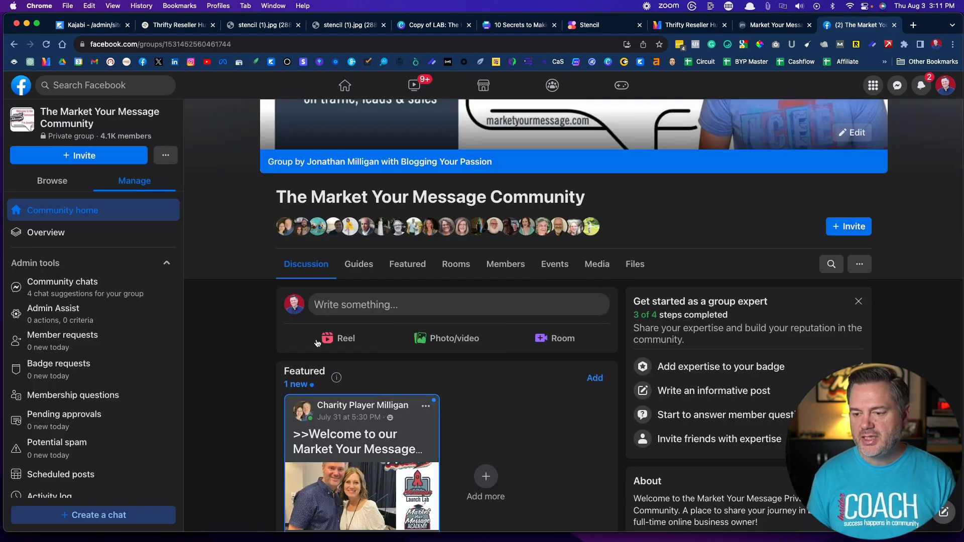
scroll(319, 196, "up", 3)
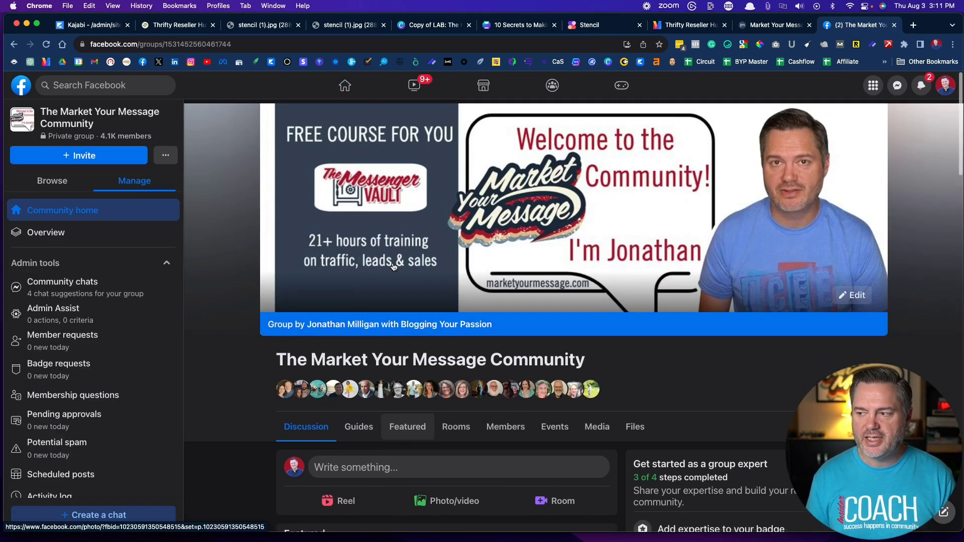
left_click(179, 44)
key("super+c")
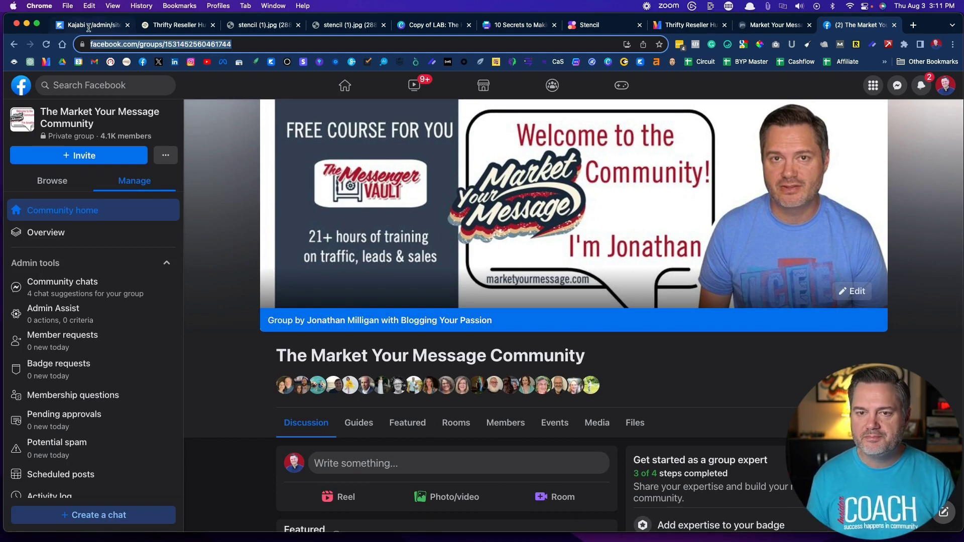
Step: Add a 'Facebook Group' link to the Main Menu using the pasted group URL
left_click(114, 25)
left_click(330, 431)
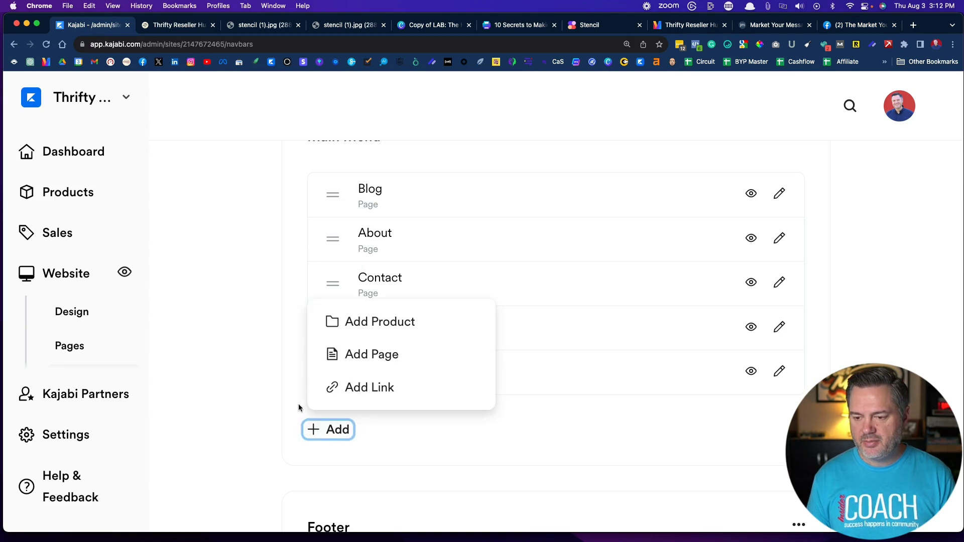
left_click(354, 388)
left_click(318, 235)
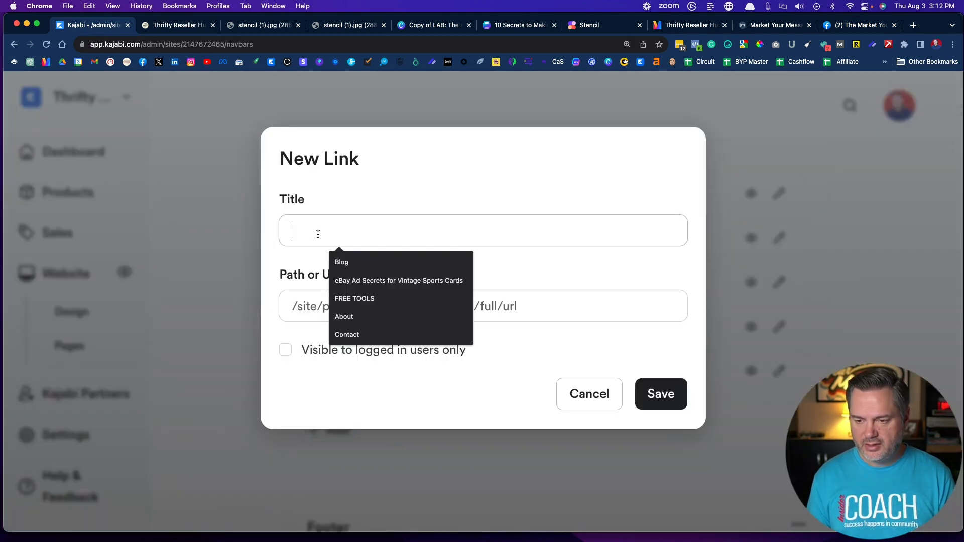
type("Facebook")
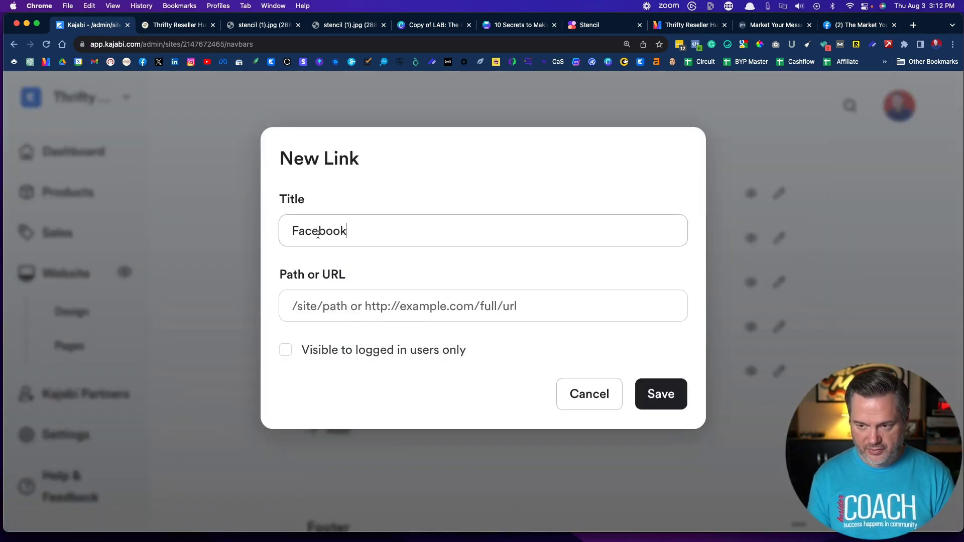
type(" Group")
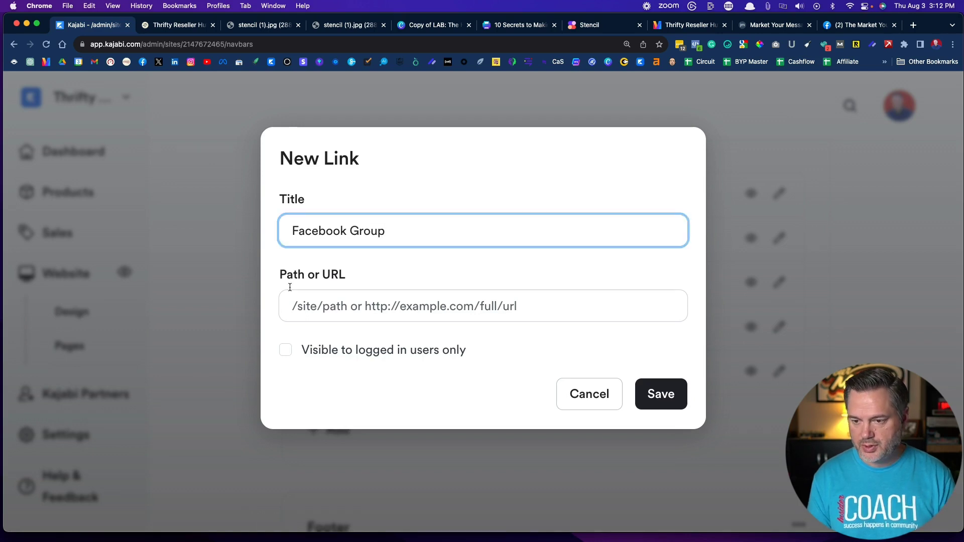
left_click(292, 302)
key("super+v")
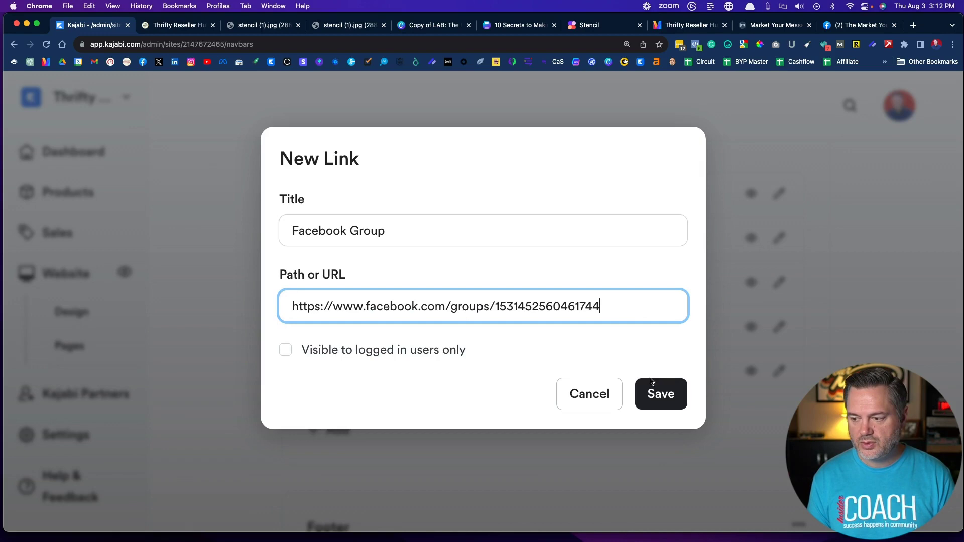
left_click(659, 394)
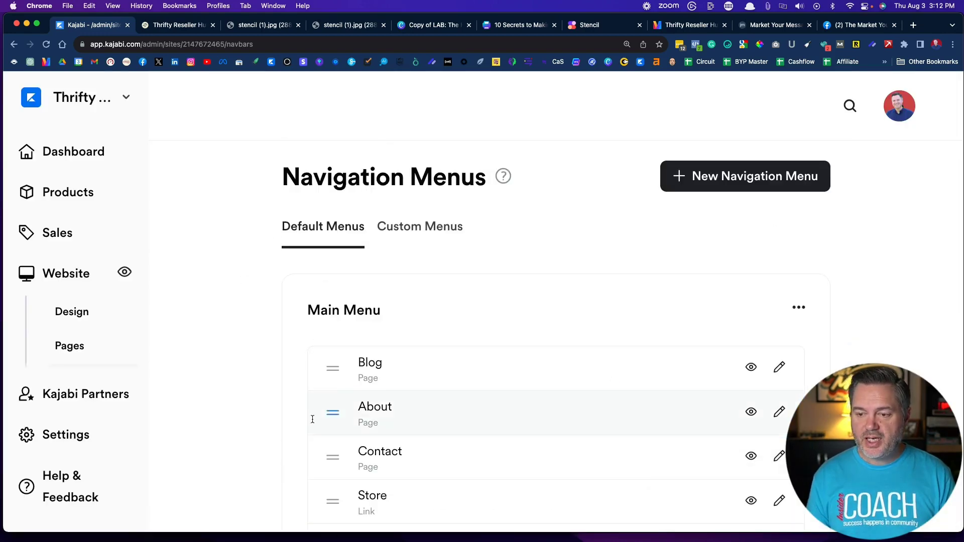
left_click(411, 239)
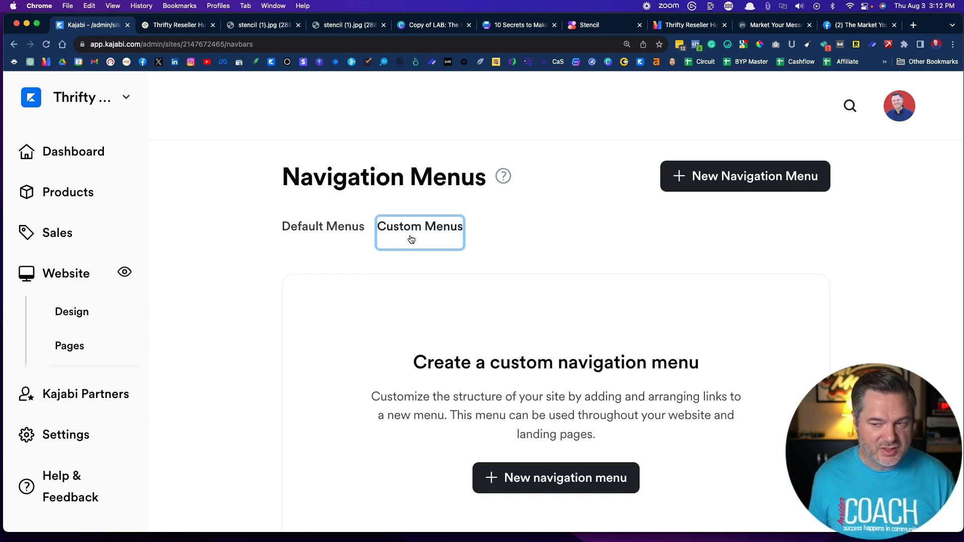
left_click(336, 234)
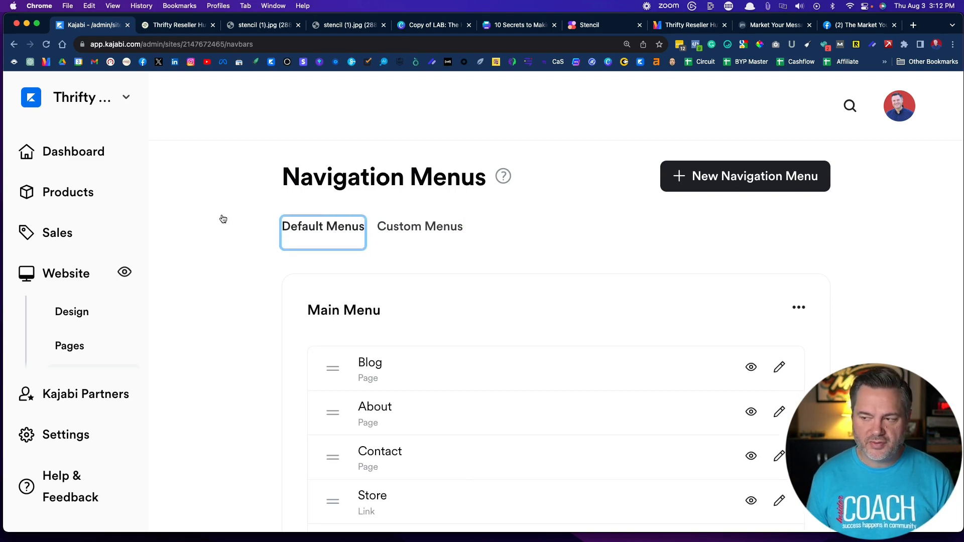
scroll(222, 216, "down", 7)
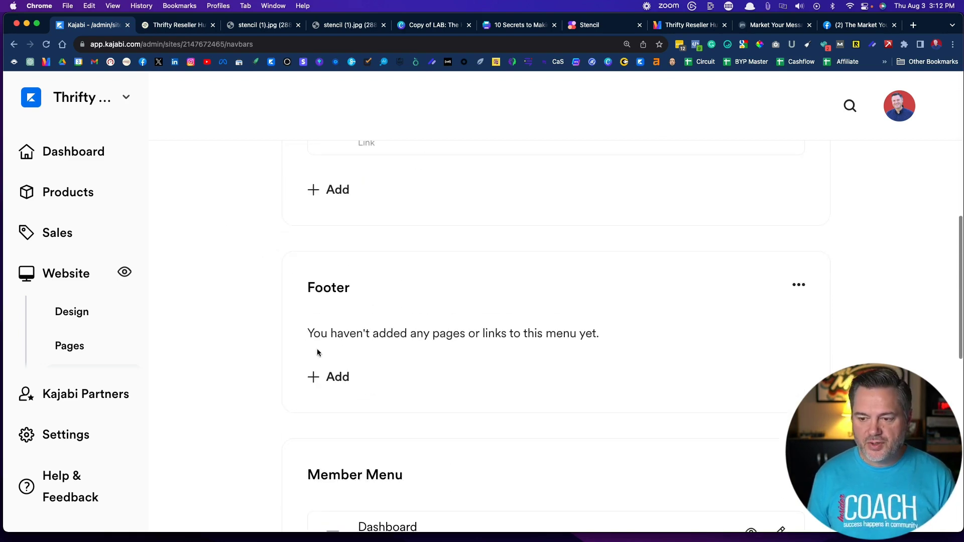
scroll(228, 341, "down", 4)
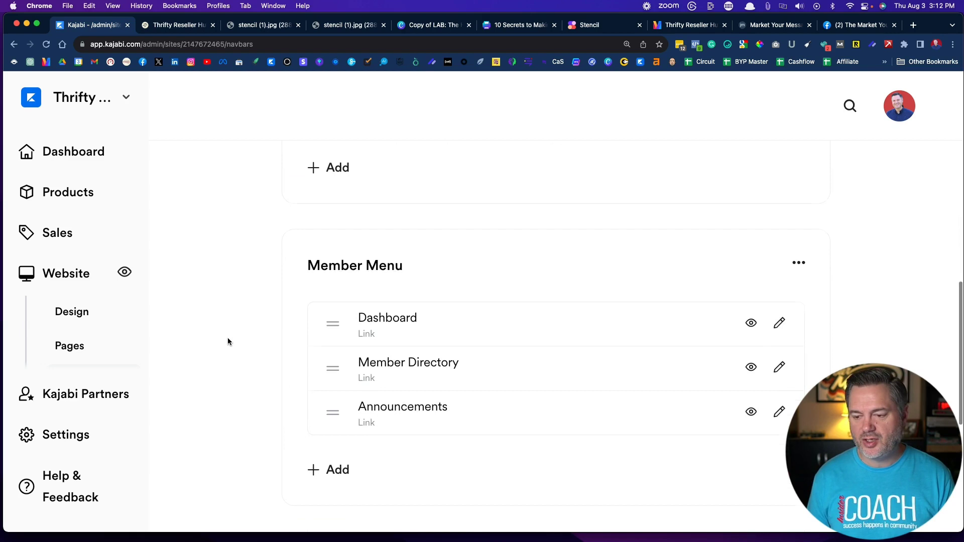
scroll(227, 342, "up", 4)
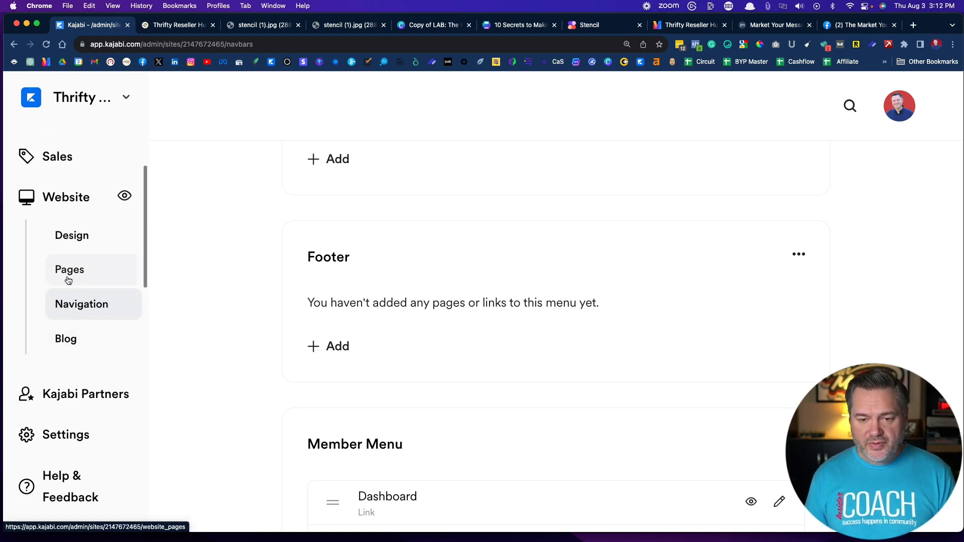
Step: From Website > Design, open the Home page in the theme editor with Customize Page
left_click(65, 196)
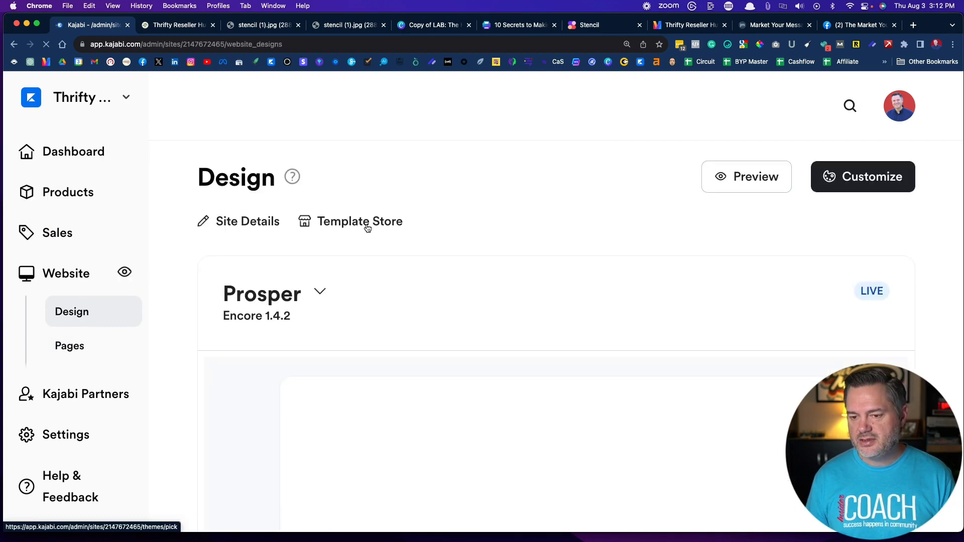
scroll(452, 241, "down", 5)
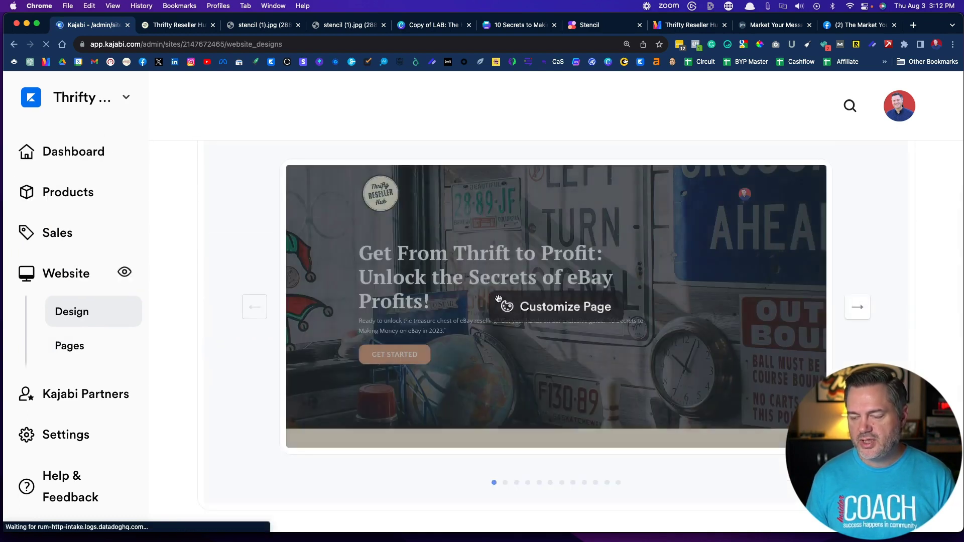
left_click(536, 315)
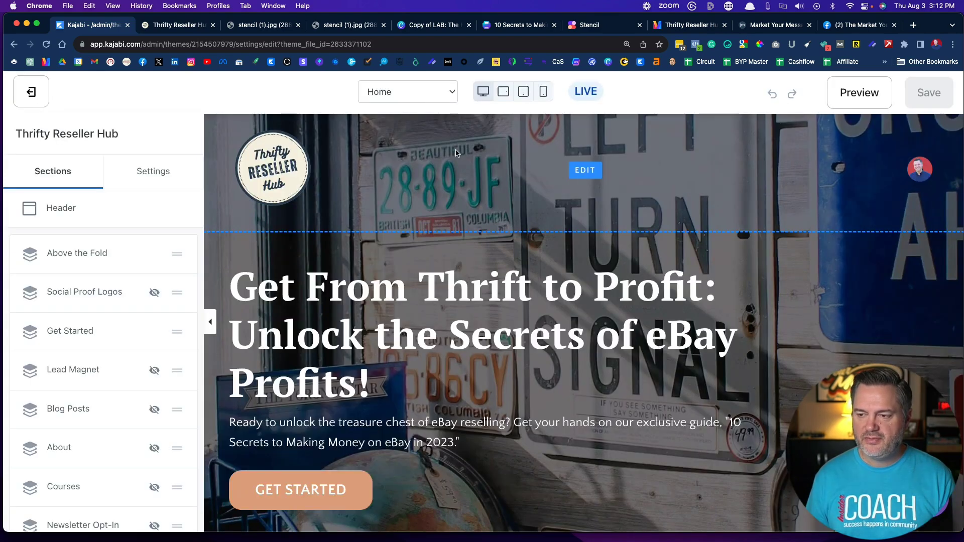
Step: In the Header settings, set the Sticky Background Color to tan (RGB 221, 161, 124)
left_click(567, 171)
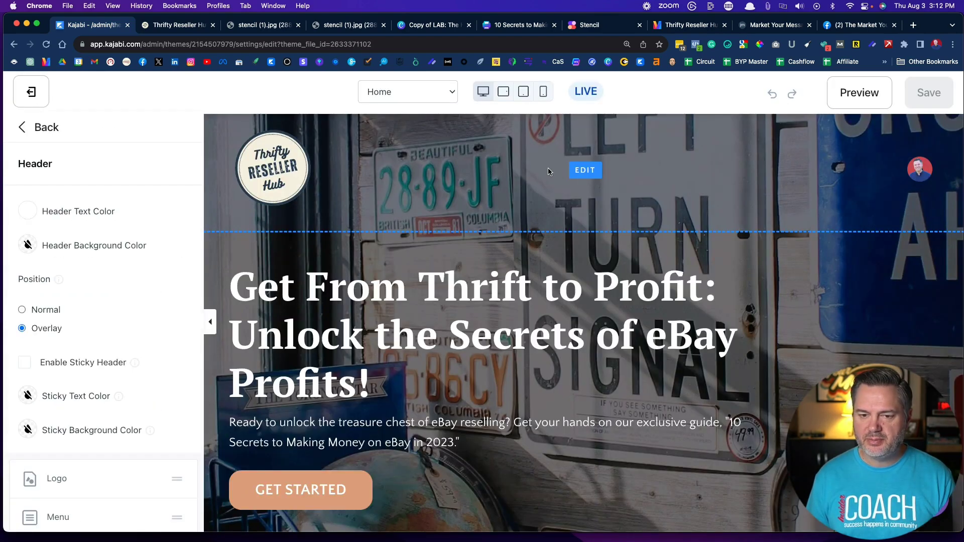
scroll(101, 277, "down", 1)
scroll(101, 277, "down", 4)
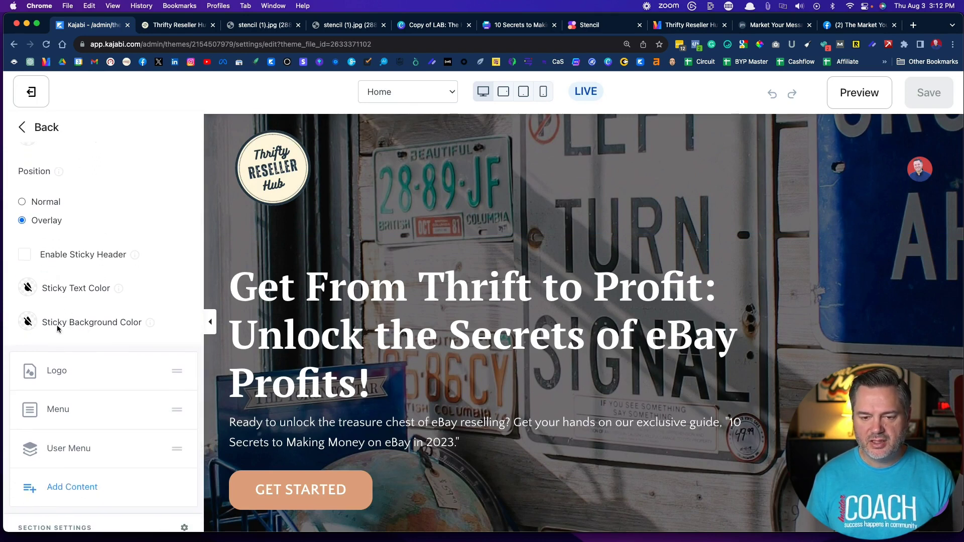
left_click(28, 321)
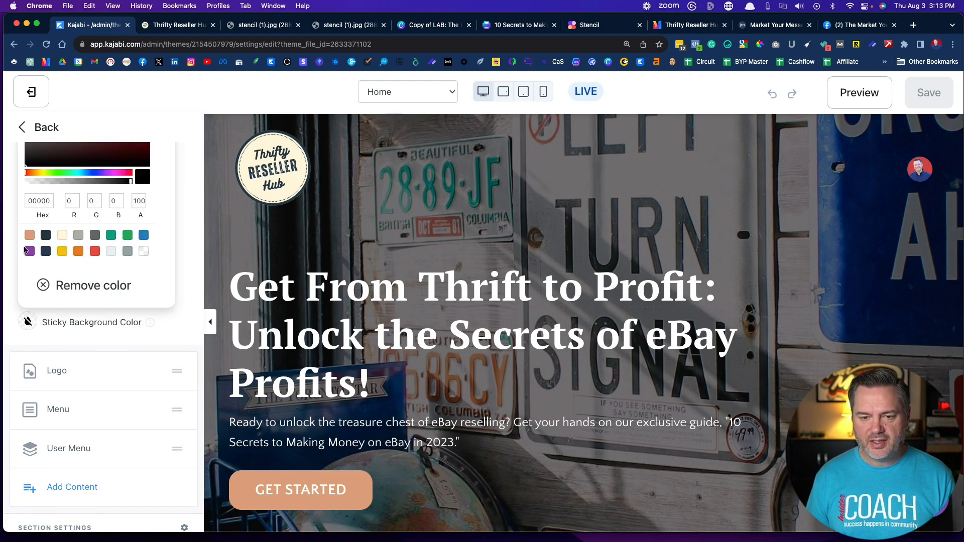
left_click(30, 235)
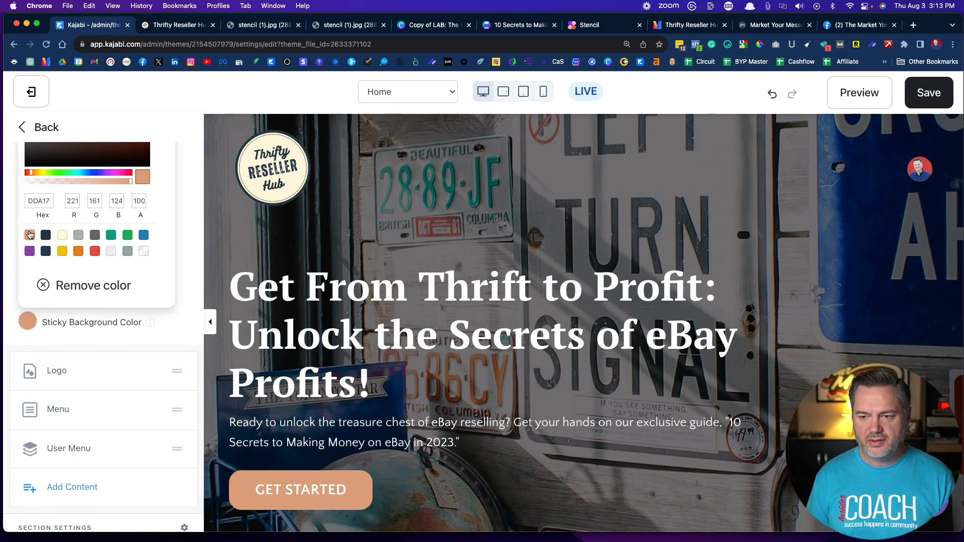
left_click(937, 100)
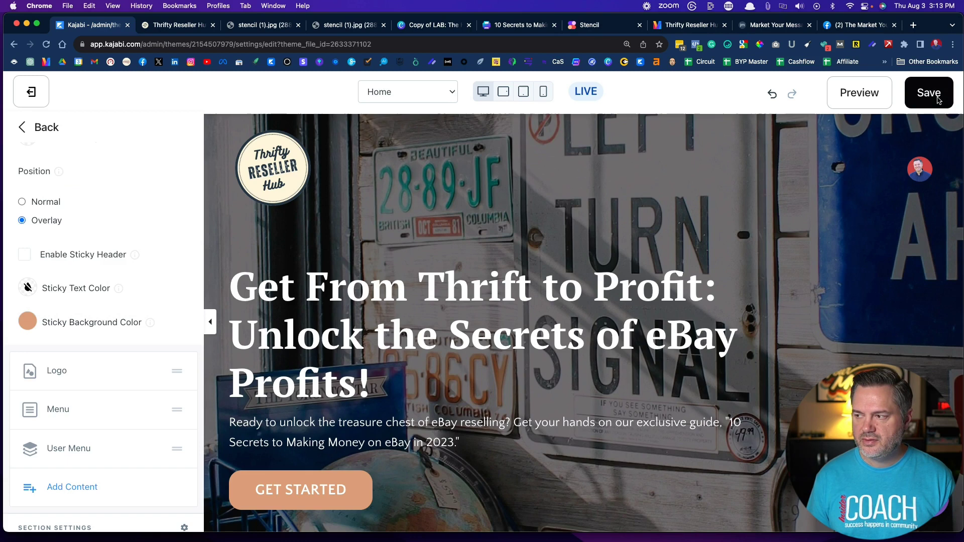
scroll(58, 311, "up", 5)
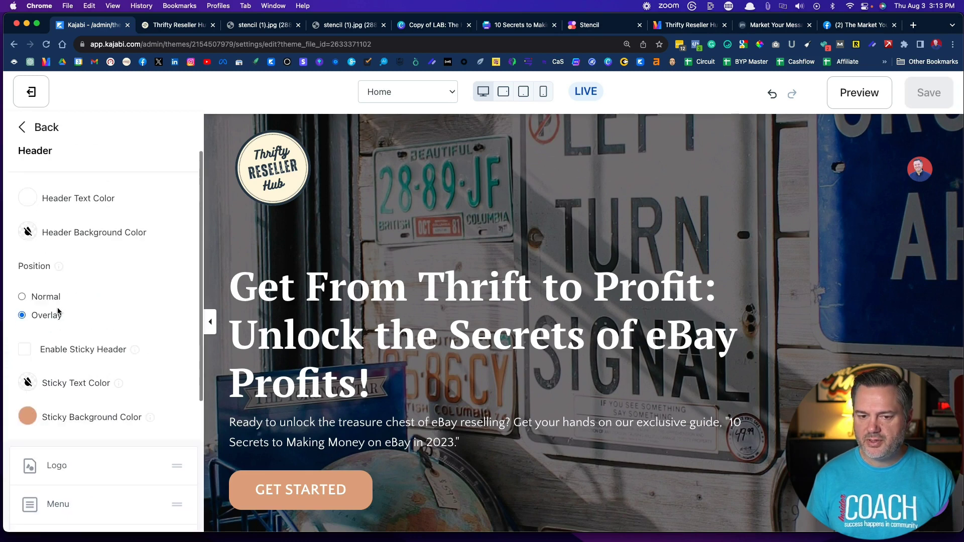
scroll(58, 311, "down", 3)
scroll(50, 226, "up", 3)
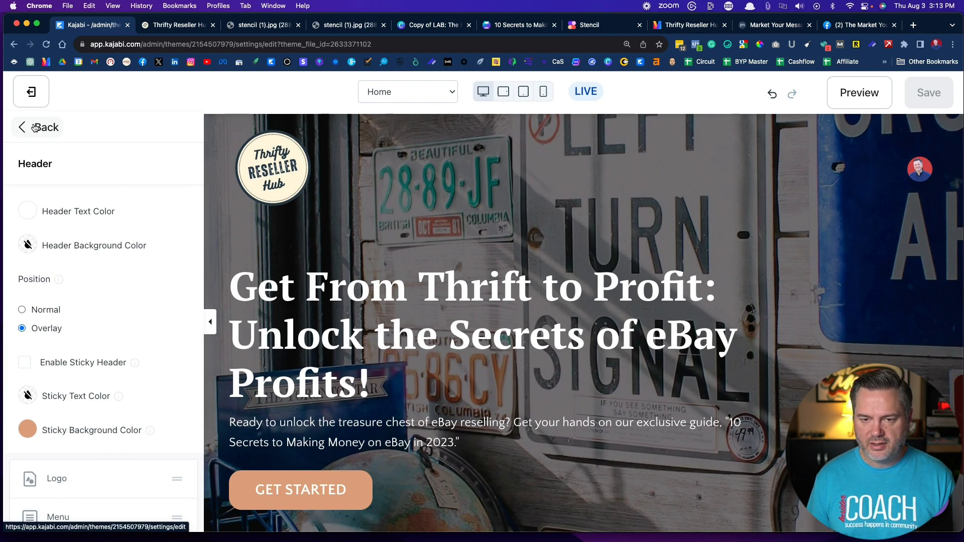
scroll(70, 302, "down", 5)
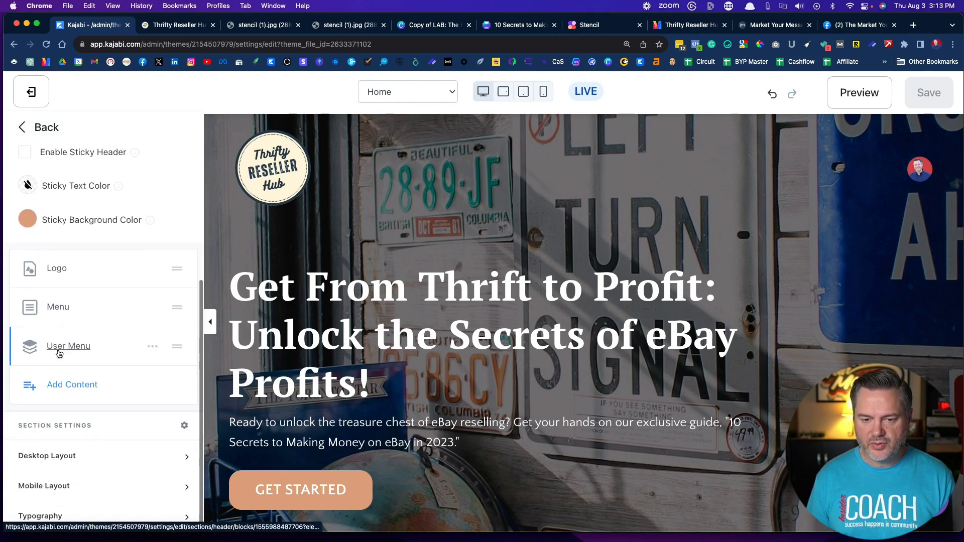
Step: Set the header's Menu block to show the Main Menu links
left_click(58, 308)
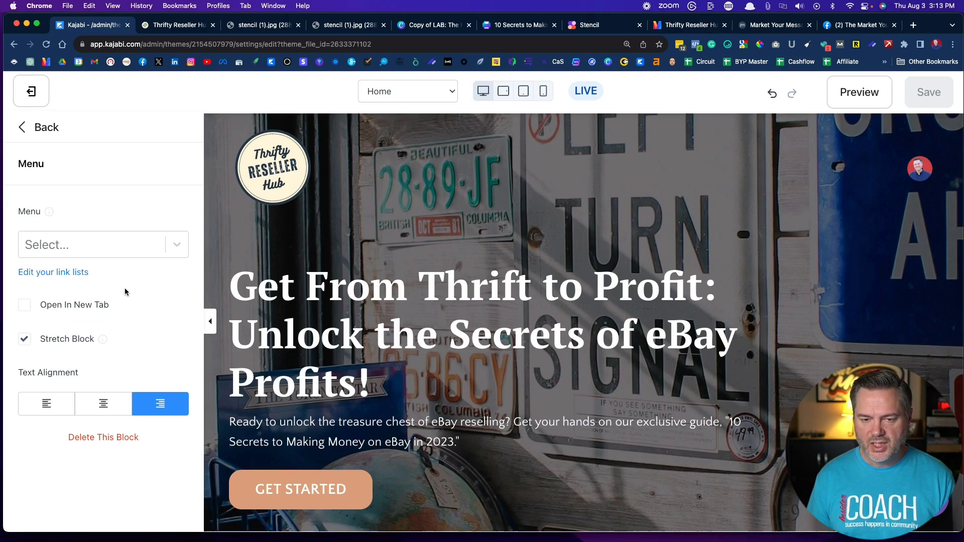
left_click(121, 246)
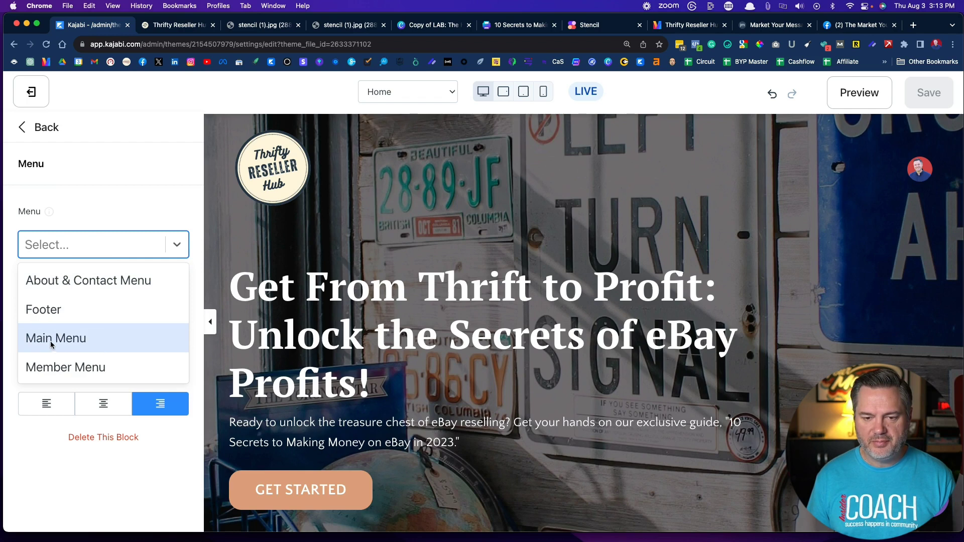
left_click(103, 215)
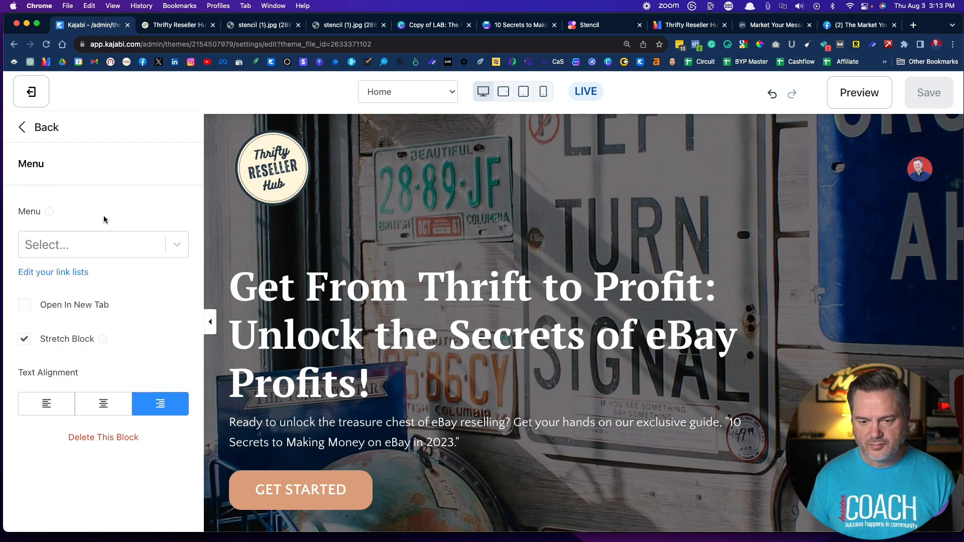
left_click(100, 247)
left_click(68, 346)
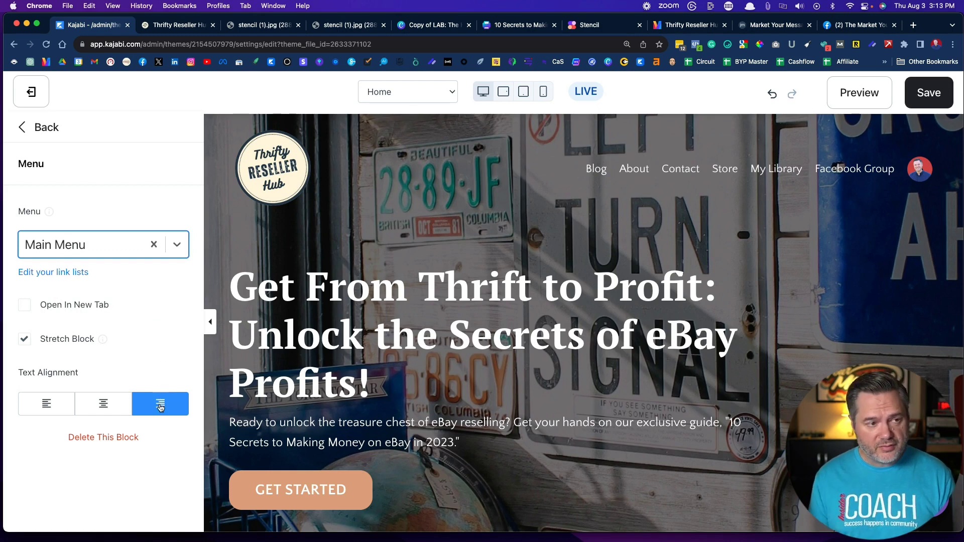
Step: Try centre and left alignment for the menu links, then leave them right-aligned
left_click(89, 409)
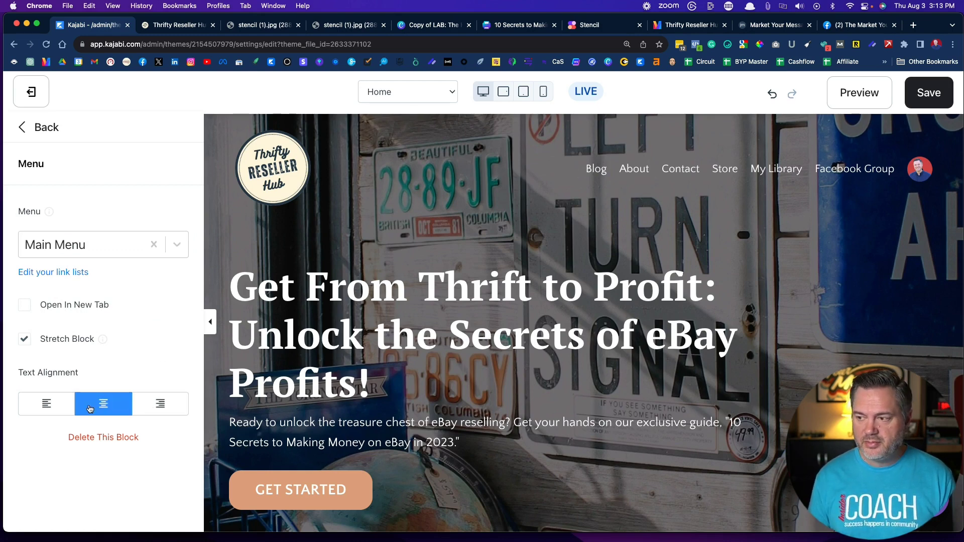
left_click(46, 405)
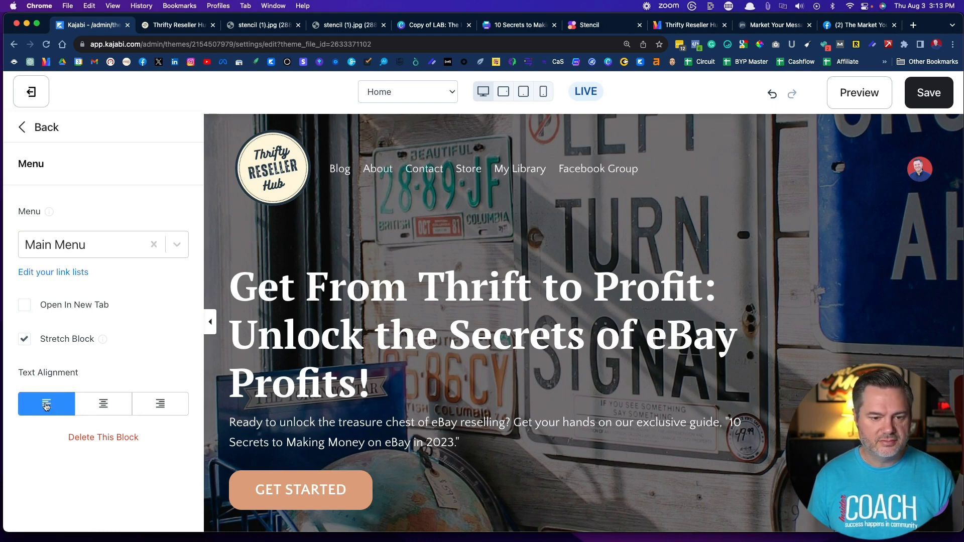
left_click(149, 409)
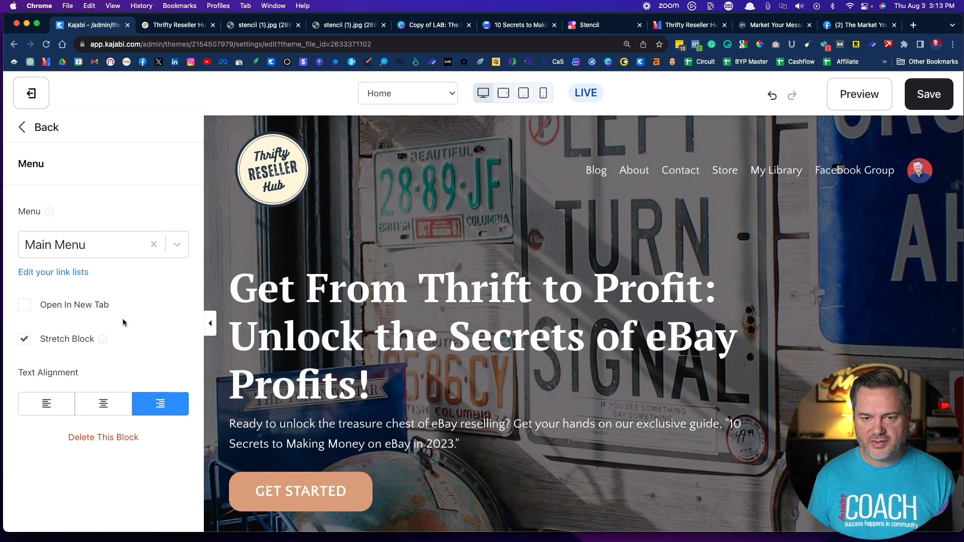
left_click(36, 129)
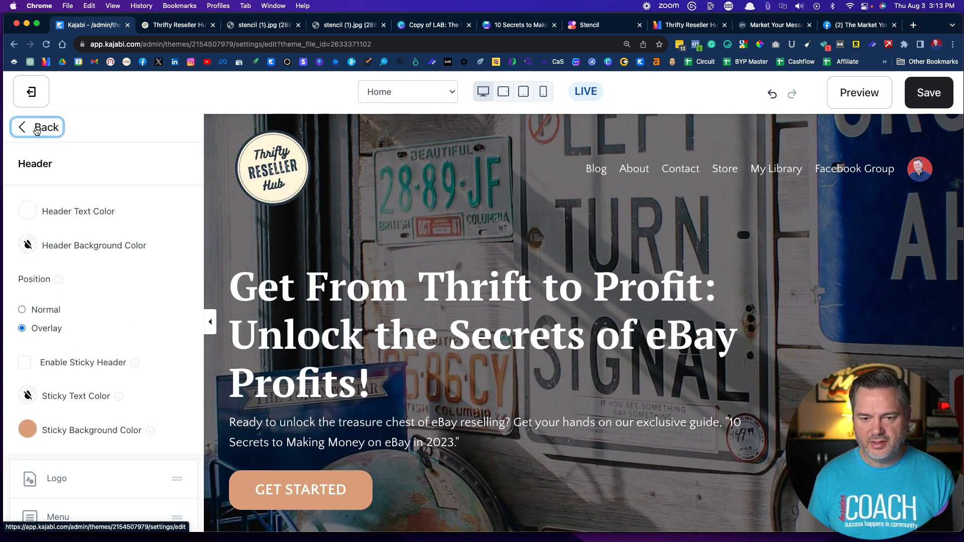
Step: Save the enabled sticky header and open the home page preview
scroll(112, 301, "down", 5)
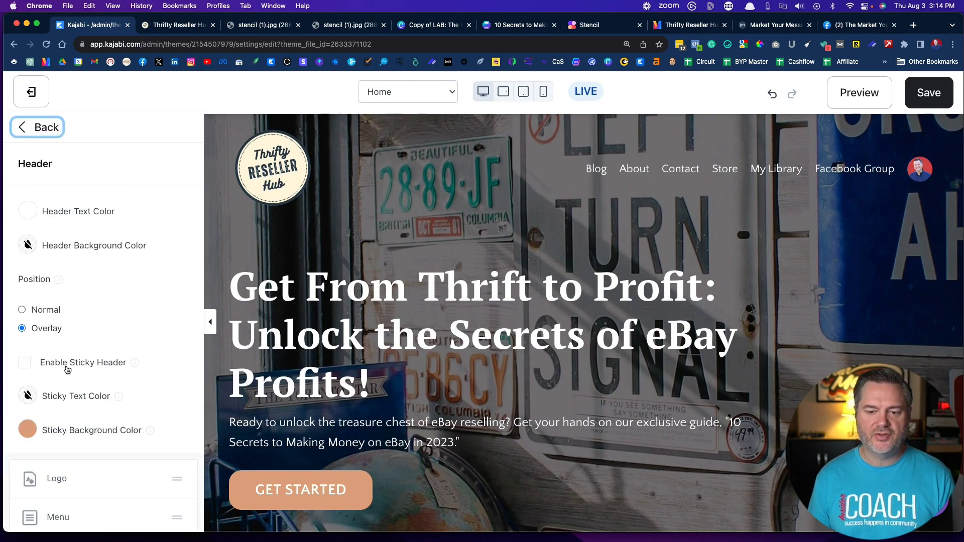
scroll(75, 367, "down", 1)
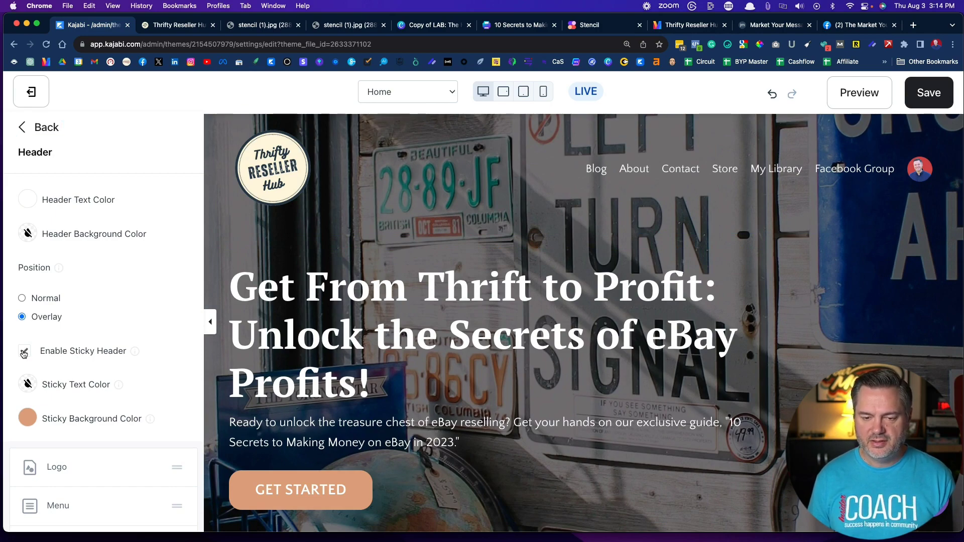
left_click(912, 106)
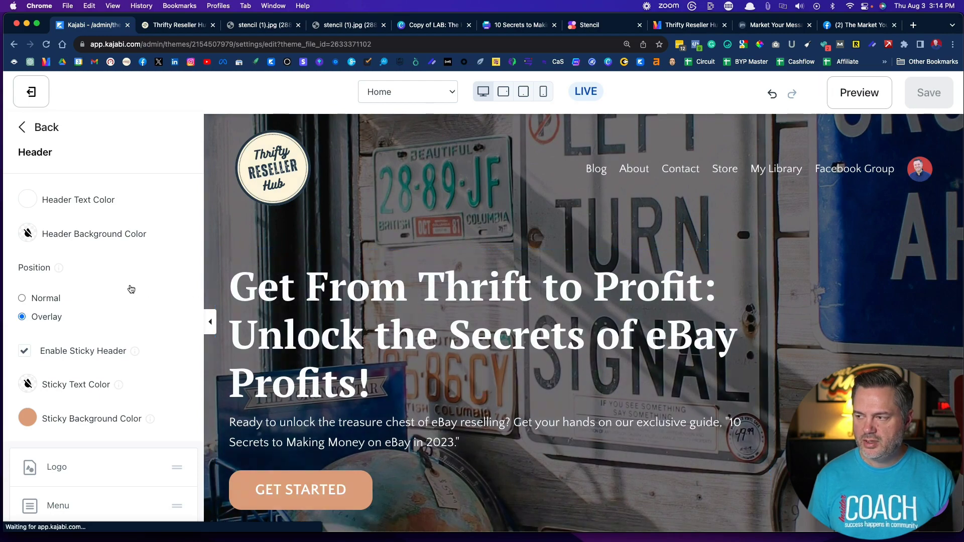
scroll(318, 240, "down", 5)
scroll(319, 244, "up", 6)
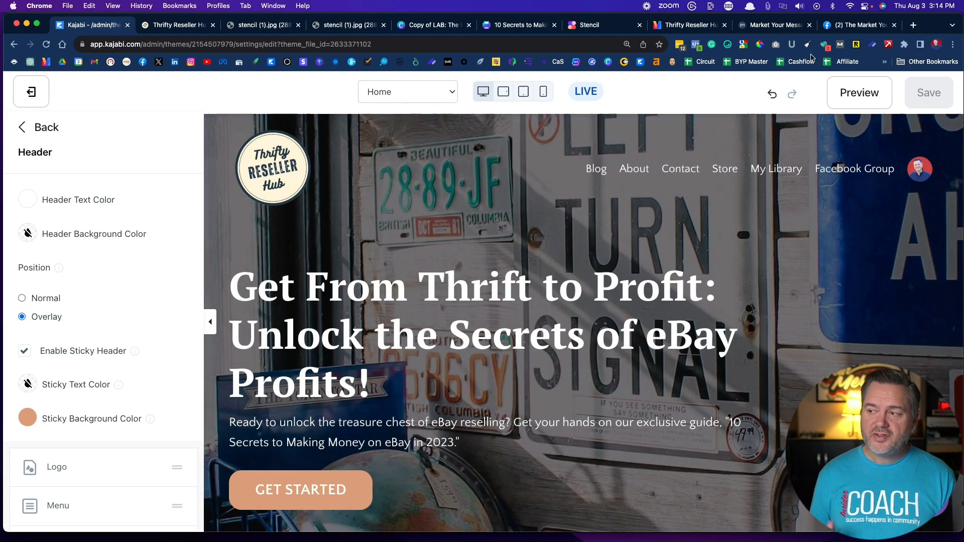
left_click(847, 95)
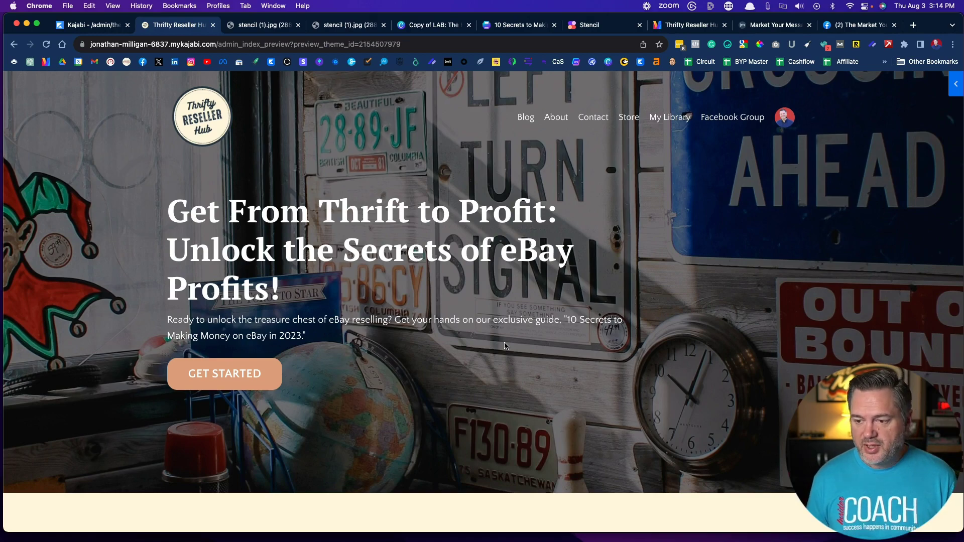
Step: Scroll the preview to verify the tan header stays pinned, then return to the theme editor
scroll(504, 346, "down", 3)
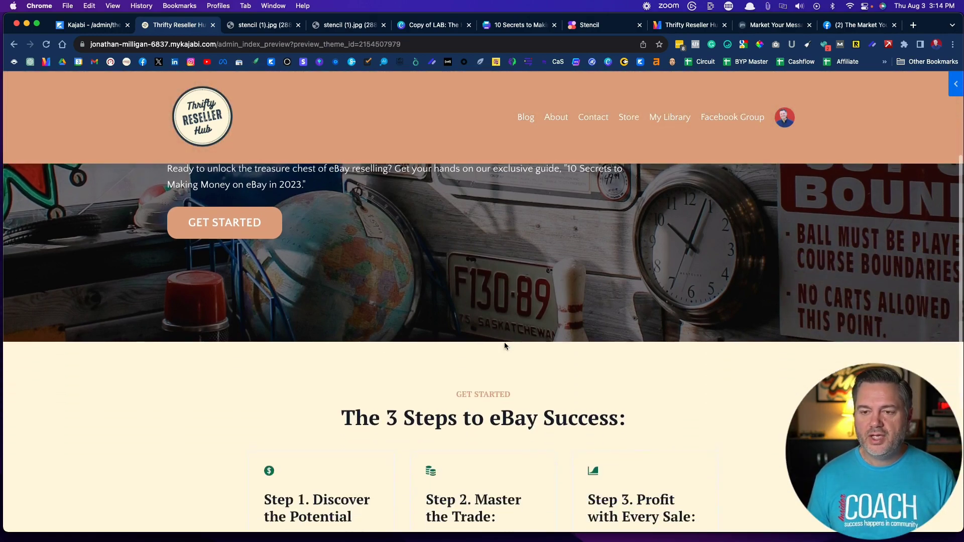
scroll(504, 345, "down", 4)
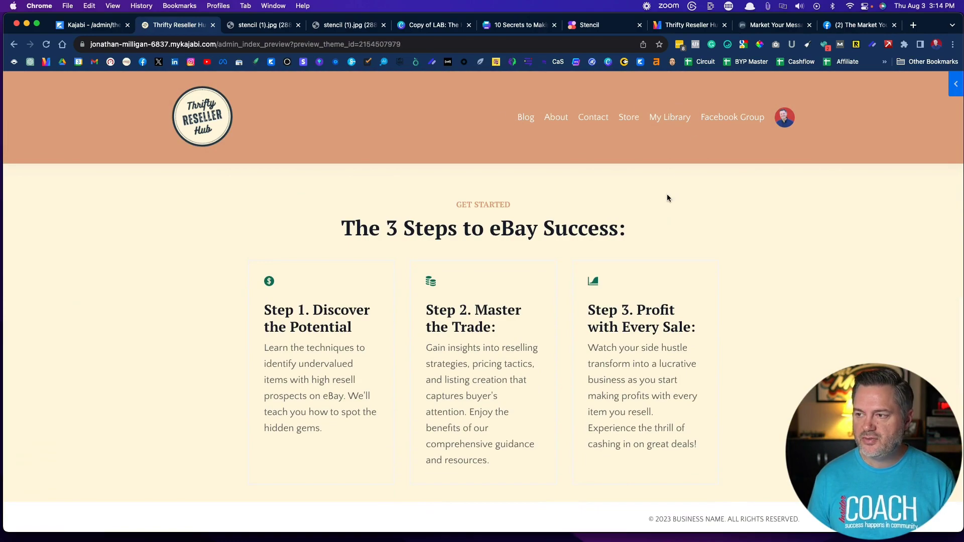
scroll(667, 197, "up", 7)
scroll(655, 162, "down", 4)
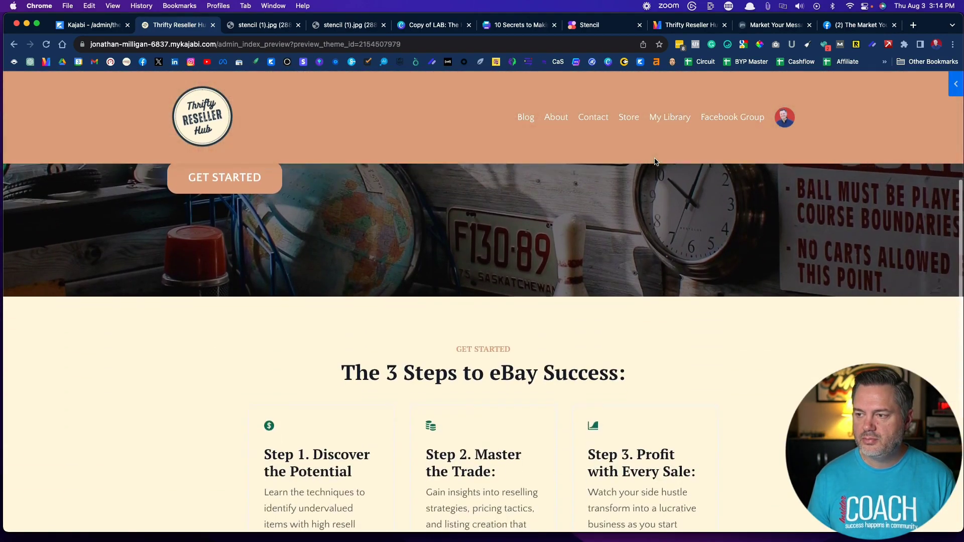
scroll(655, 162, "up", 4)
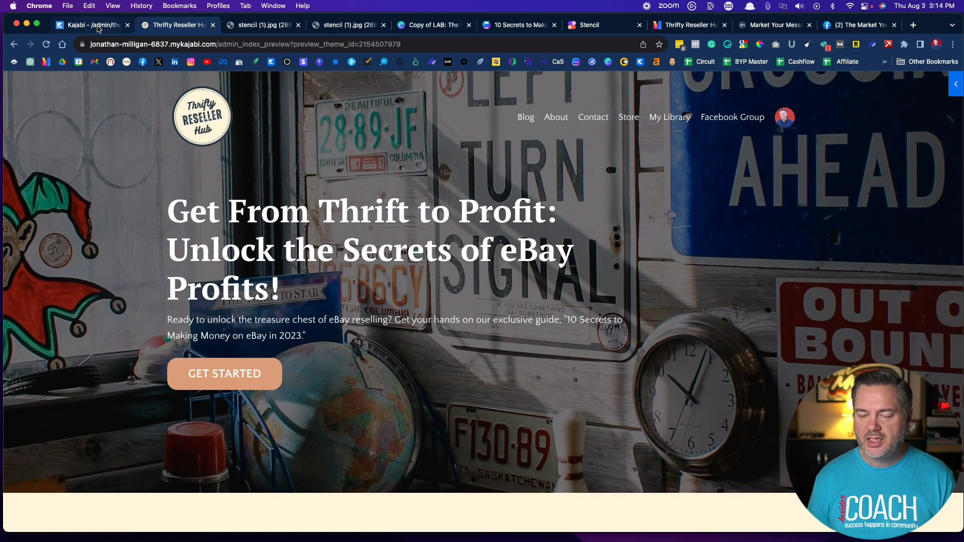
left_click(89, 25)
Step: Set the header Typography Font Size Desktop to 24px, save, and preview the home page
scroll(107, 370, "down", 5)
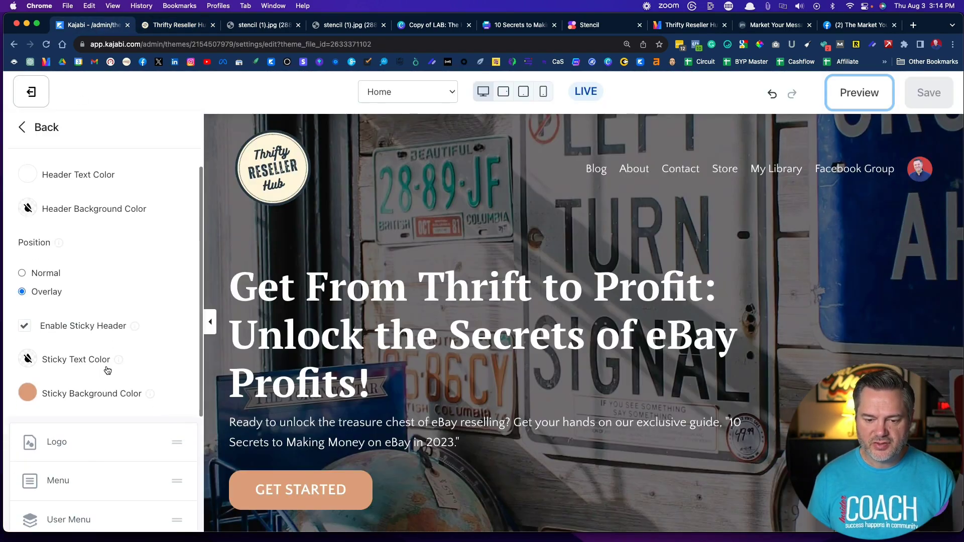
left_click(61, 456)
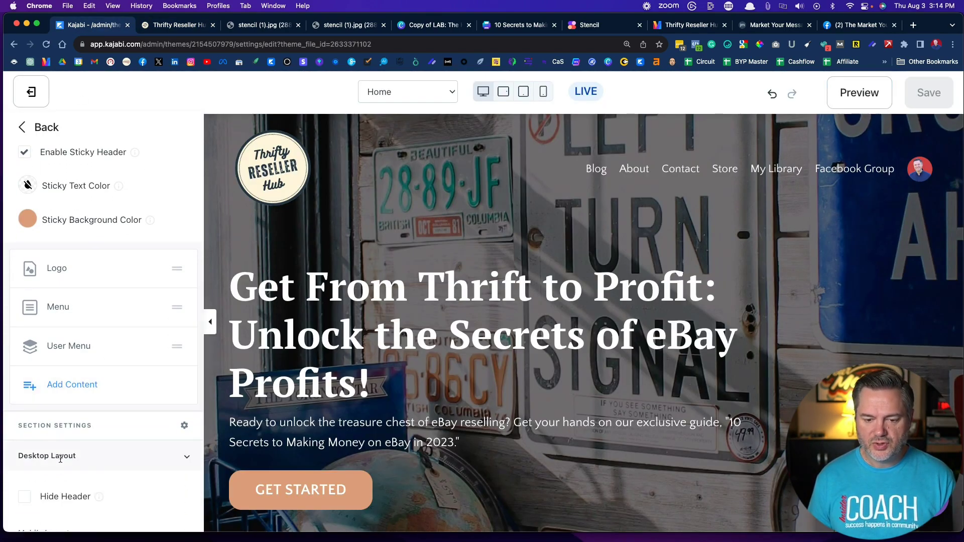
scroll(60, 463, "down", 3)
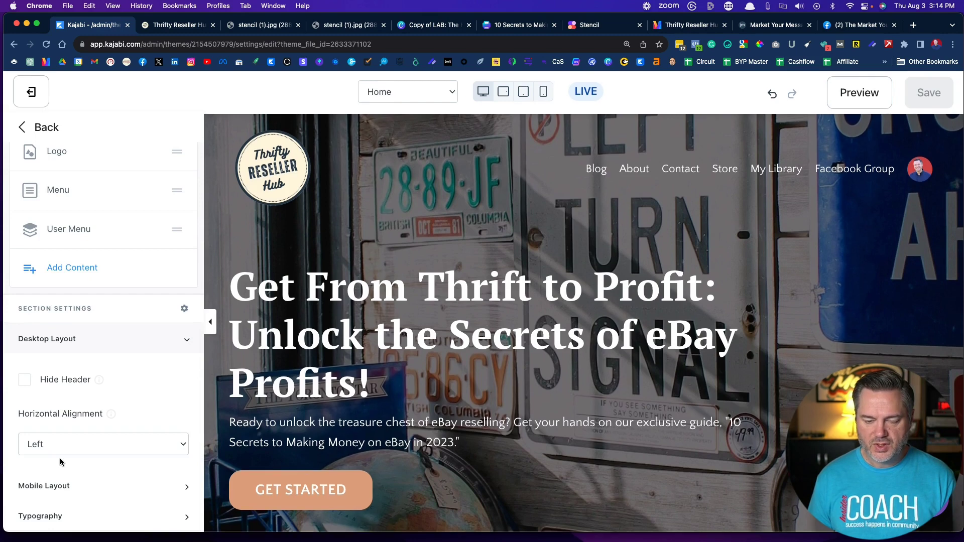
left_click(48, 513)
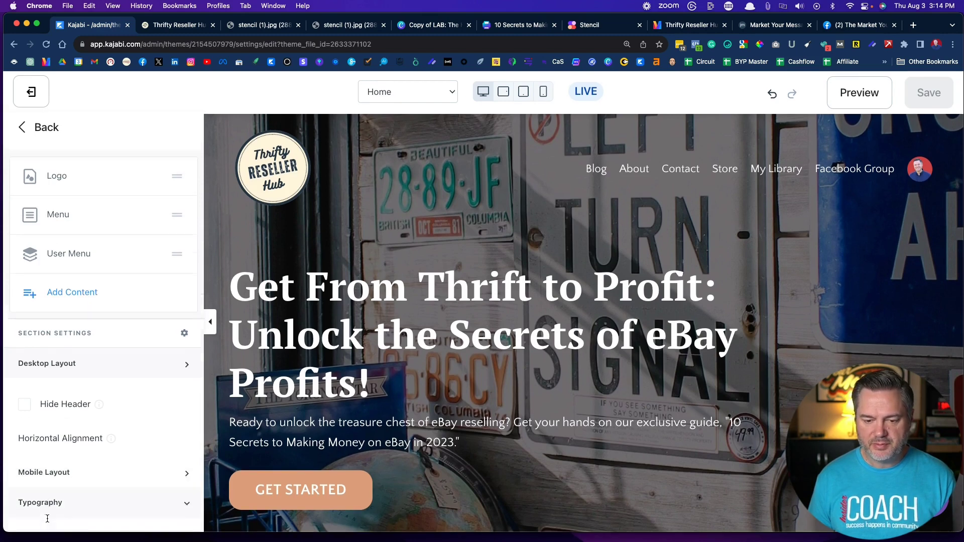
scroll(80, 432, "down", 1)
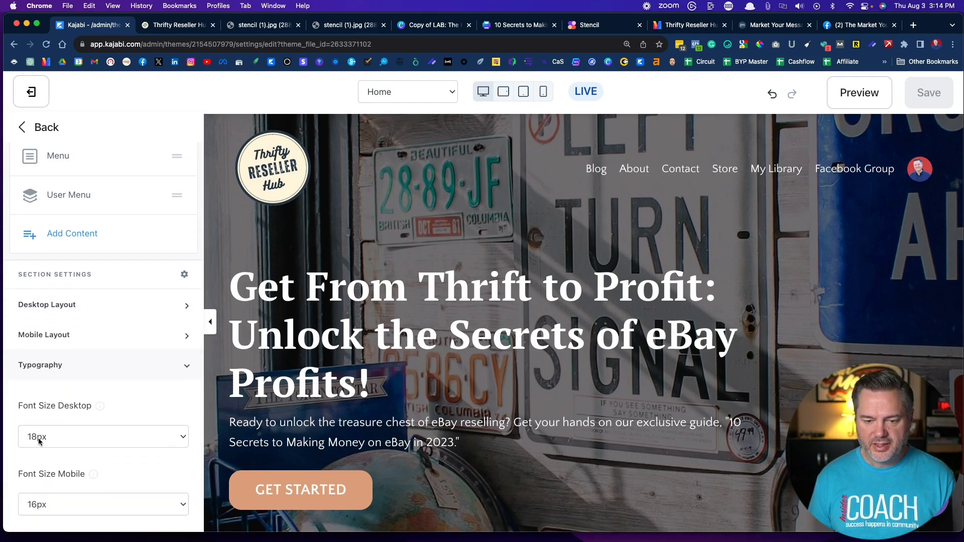
left_click(104, 443)
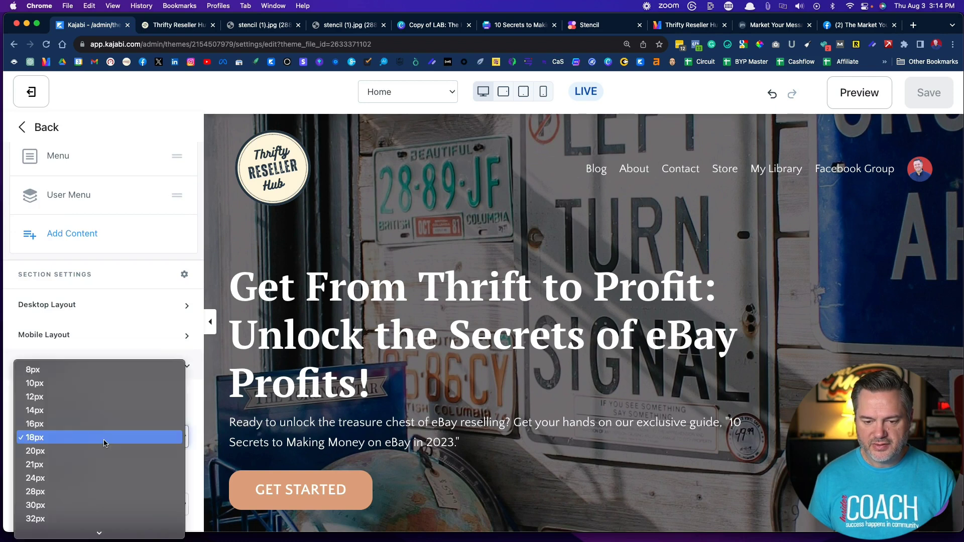
left_click(100, 481)
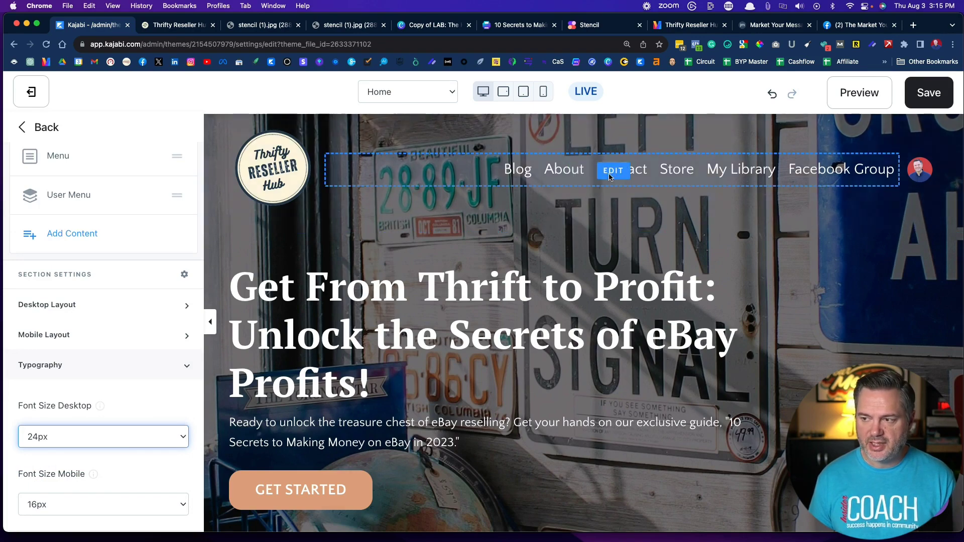
left_click(934, 96)
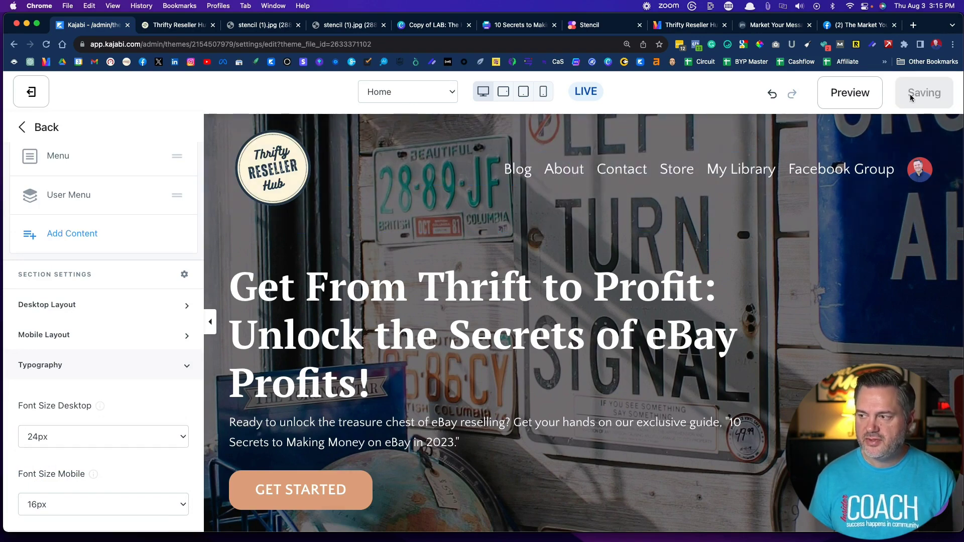
left_click(834, 97)
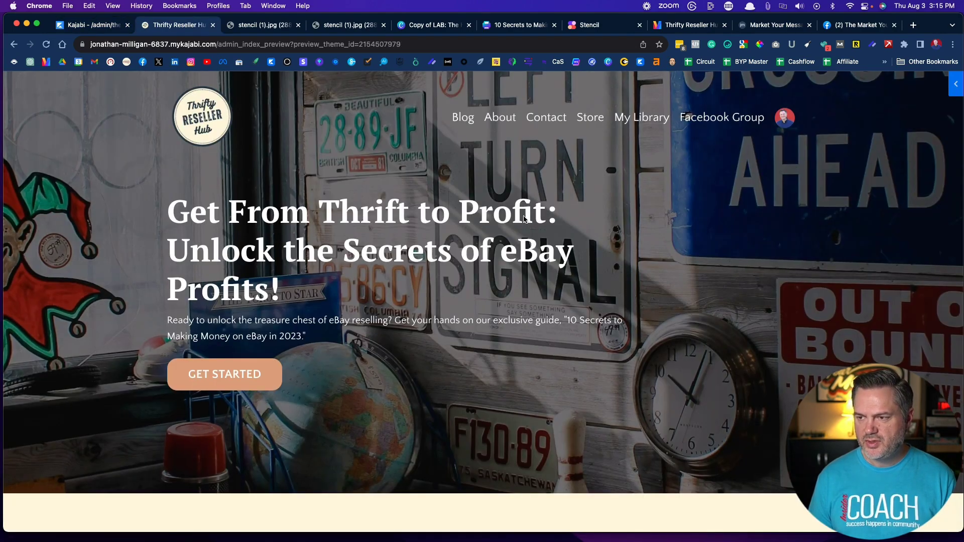
scroll(523, 219, "down", 10)
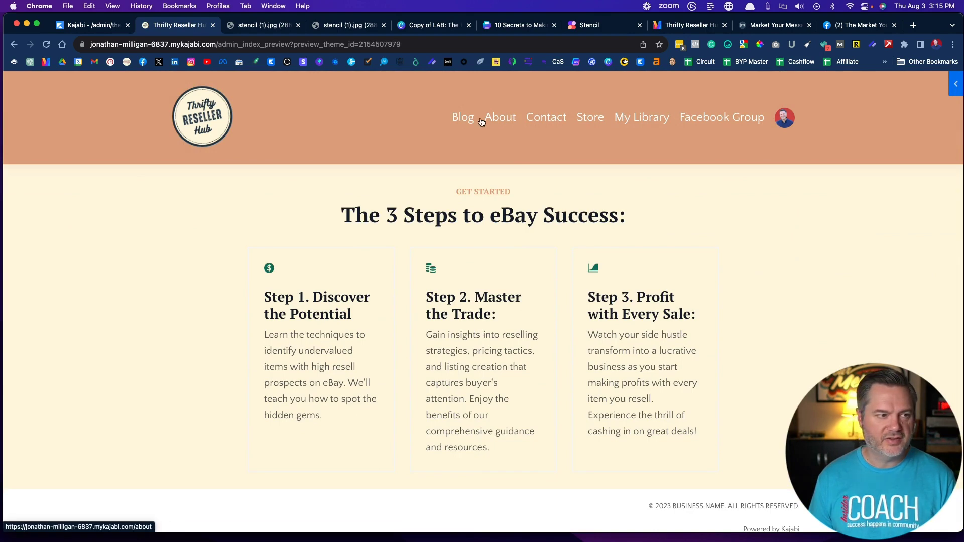
scroll(463, 280, "up", 10)
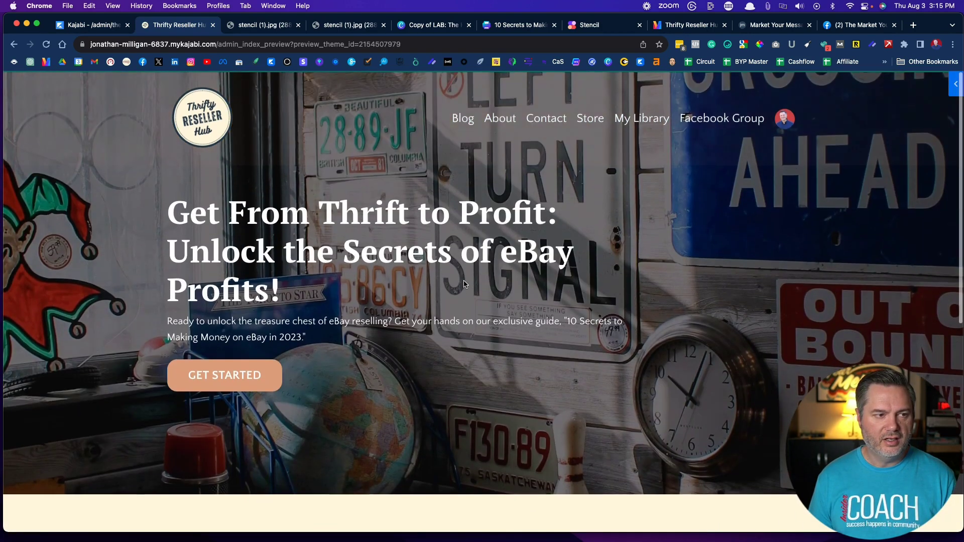